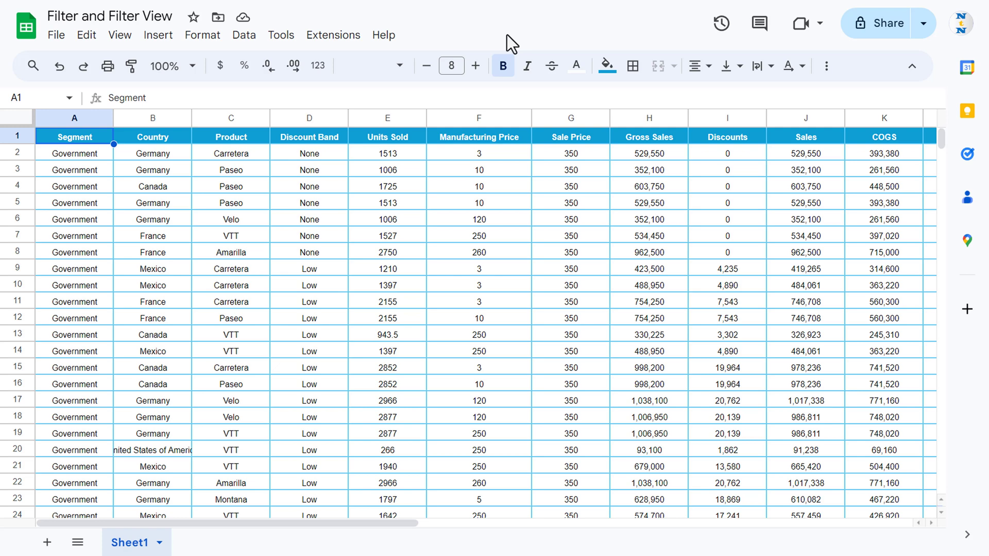
# Select the header cells from Segment to Sale Price, ending on cell A1
pyautogui.click(150, 135)
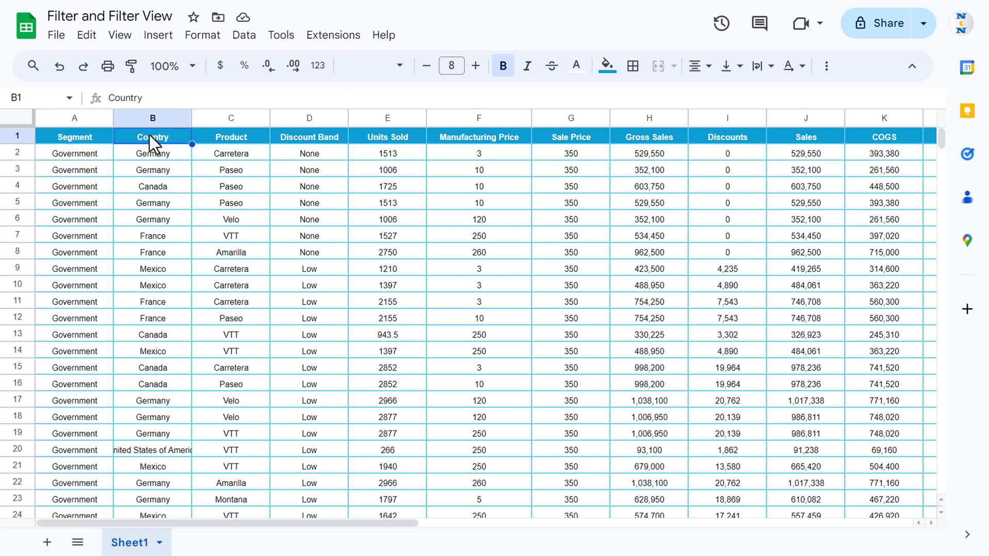
pyautogui.click(72, 138)
pyautogui.moveTo(61, 133); pyautogui.dragTo(604, 133)
pyautogui.click(421, 142)
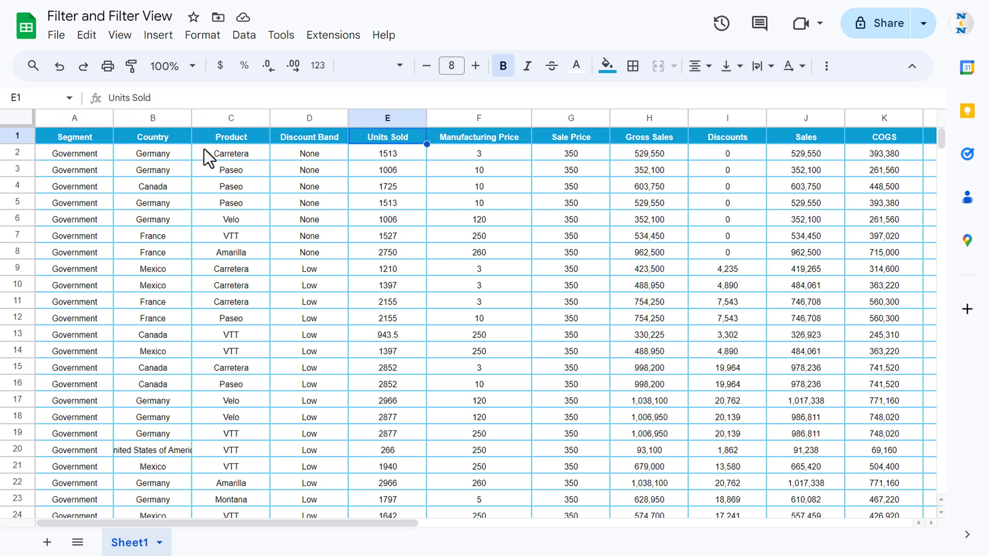
pyautogui.click(204, 150)
pyautogui.click(109, 137)
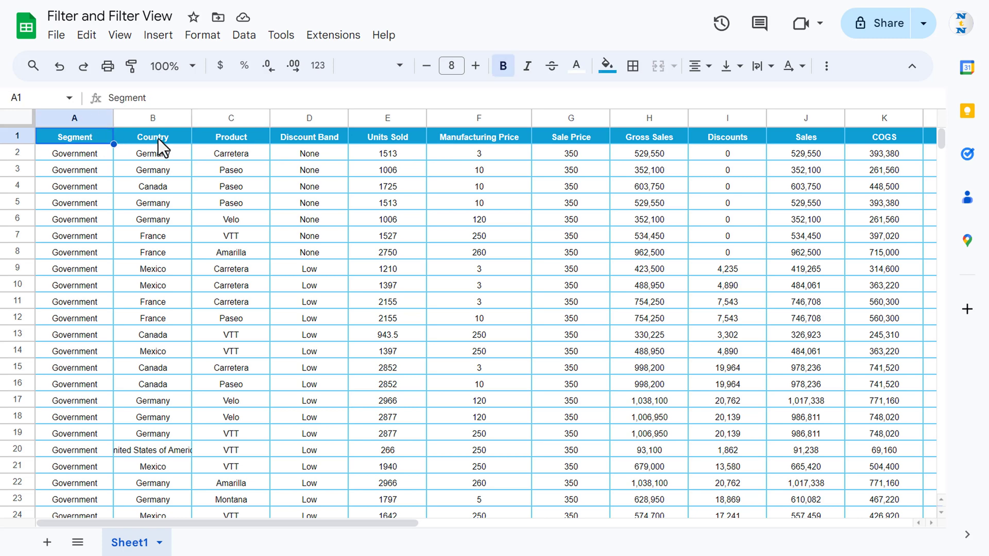
pyautogui.click(217, 153)
pyautogui.click(93, 135)
# Turn on a filter for the sales table from the toolbar, then remove it
pyautogui.click(828, 71)
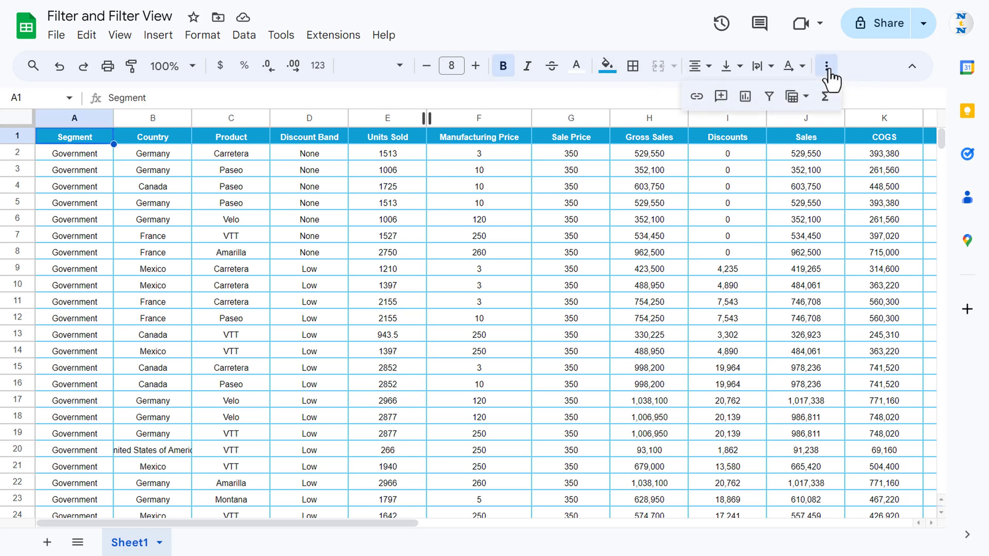
pyautogui.click(770, 98)
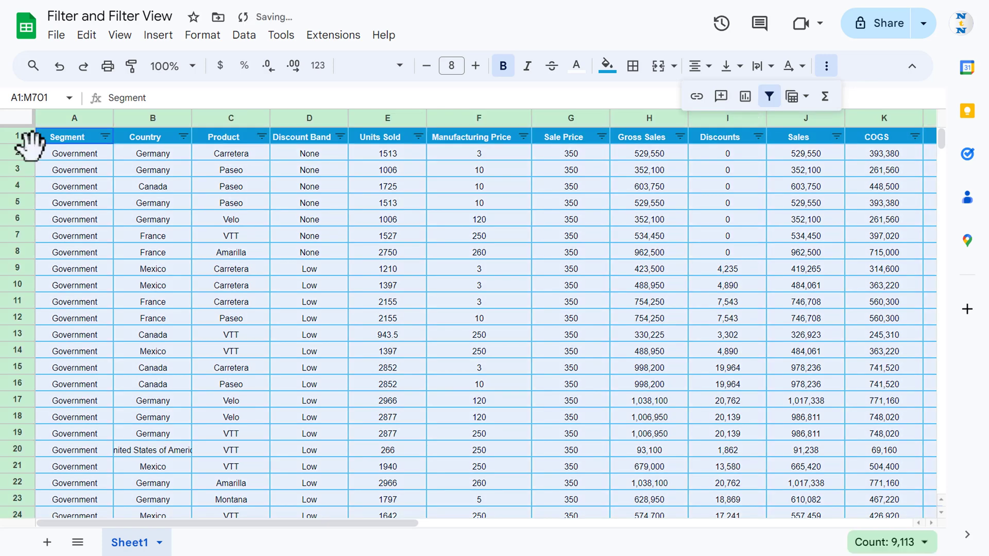
pyautogui.click(127, 140)
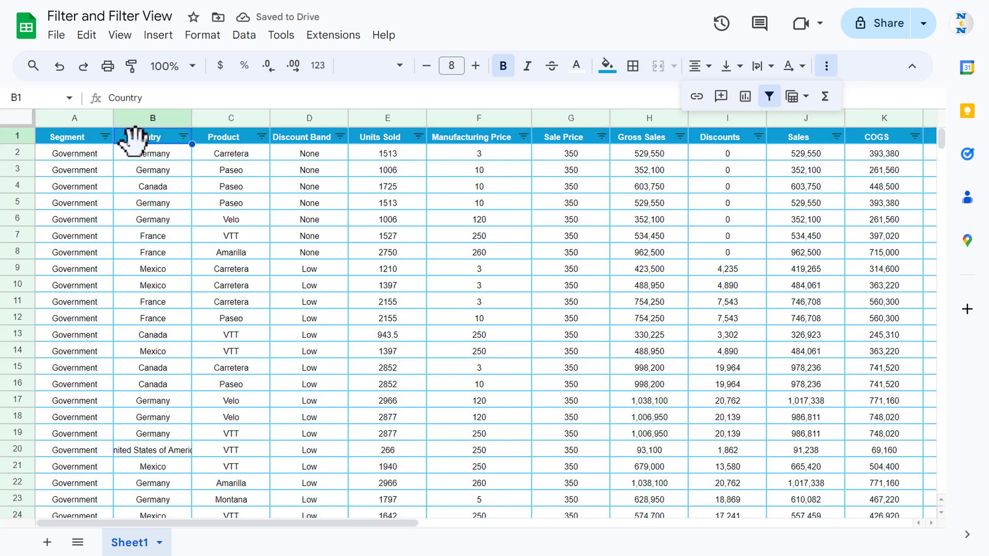
pyautogui.click(770, 101)
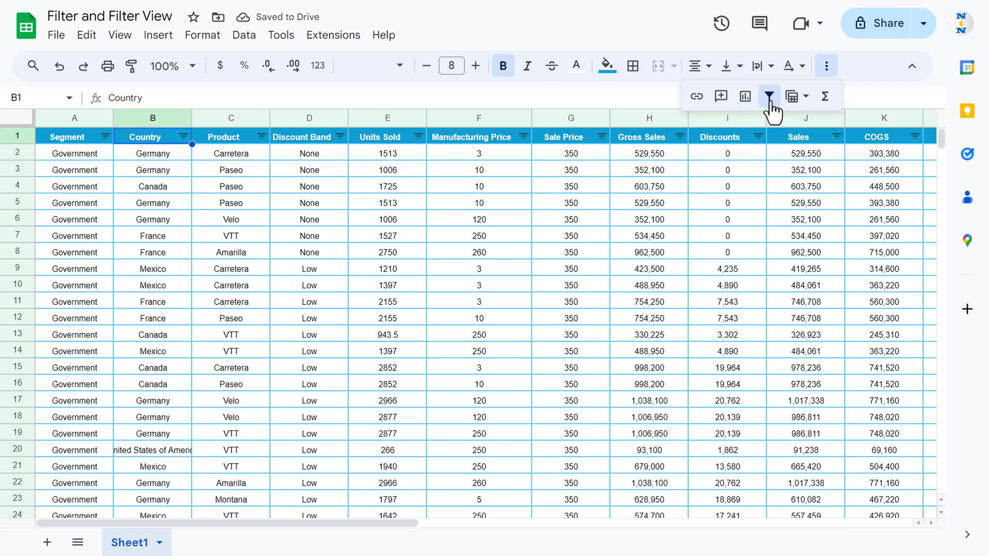
# Create a filter from the Data menu, then remove it again
pyautogui.click(85, 135)
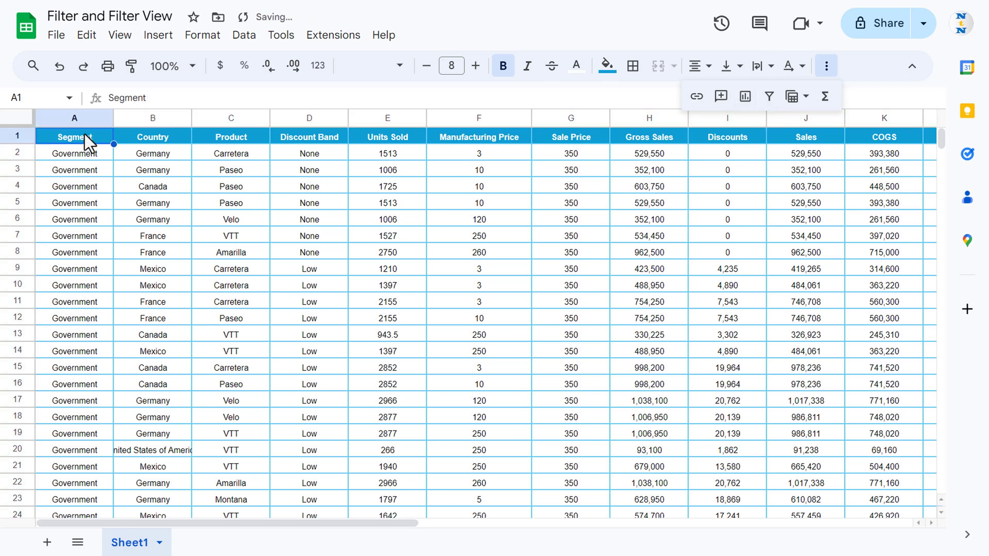
pyautogui.click(243, 37)
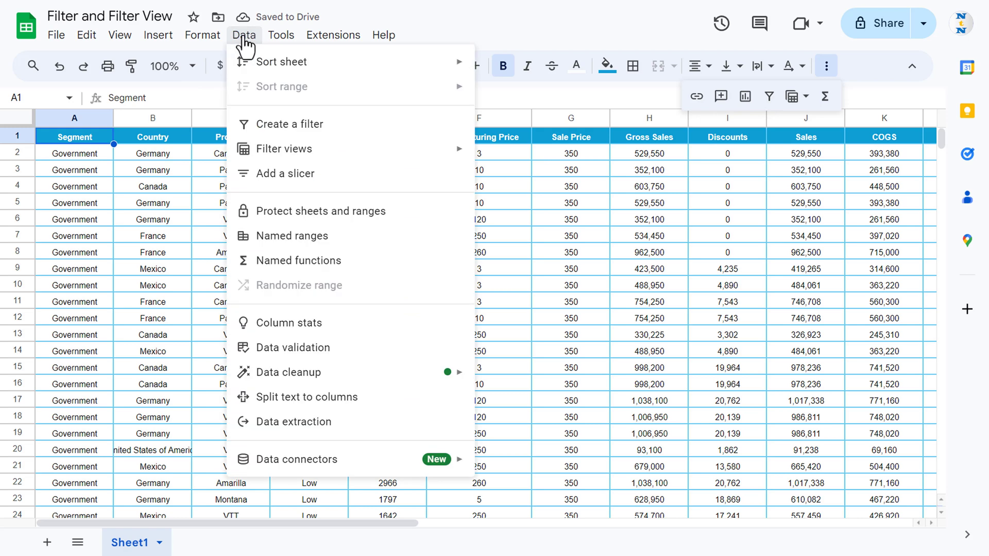
pyautogui.click(288, 126)
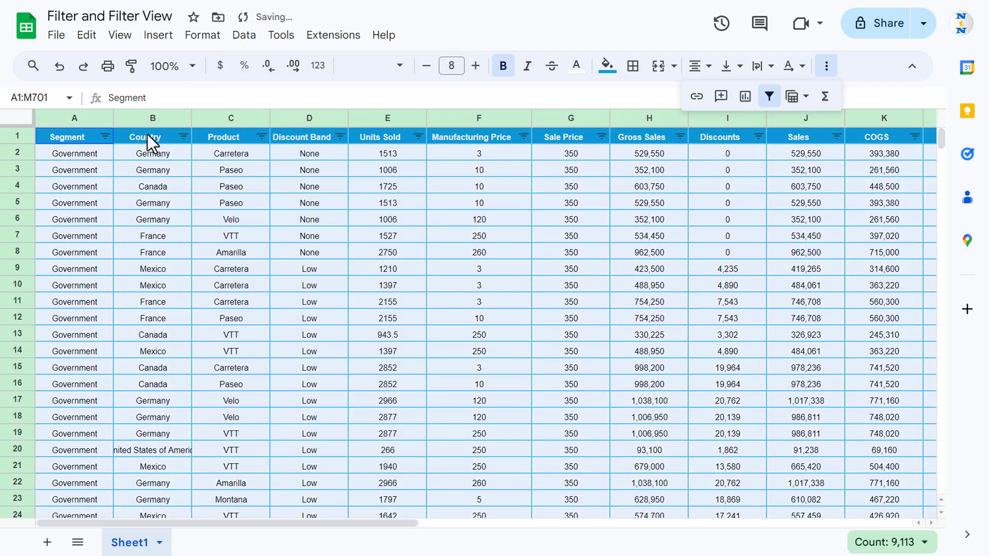
pyautogui.click(242, 36)
pyautogui.moveTo(280, 34)
pyautogui.moveTo(244, 35)
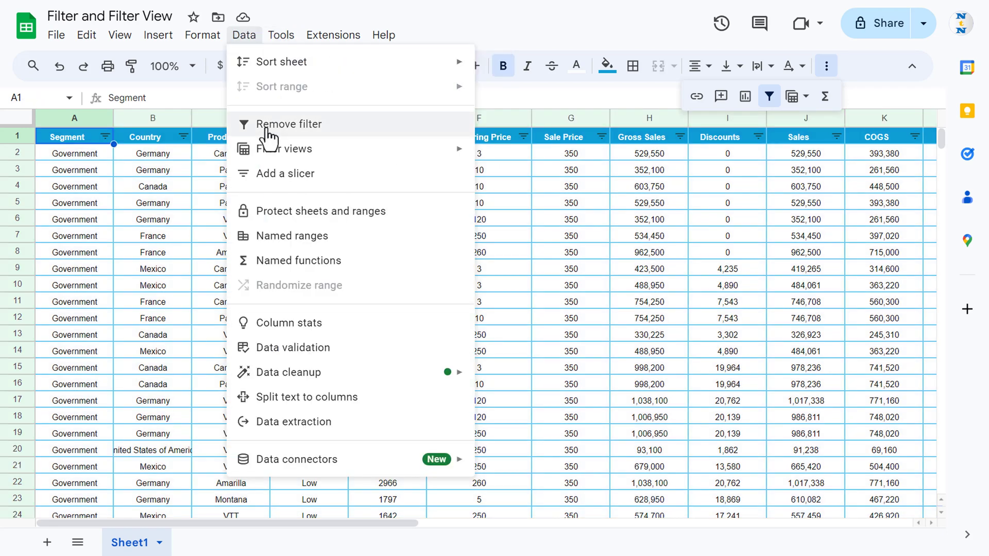
pyautogui.click(267, 130)
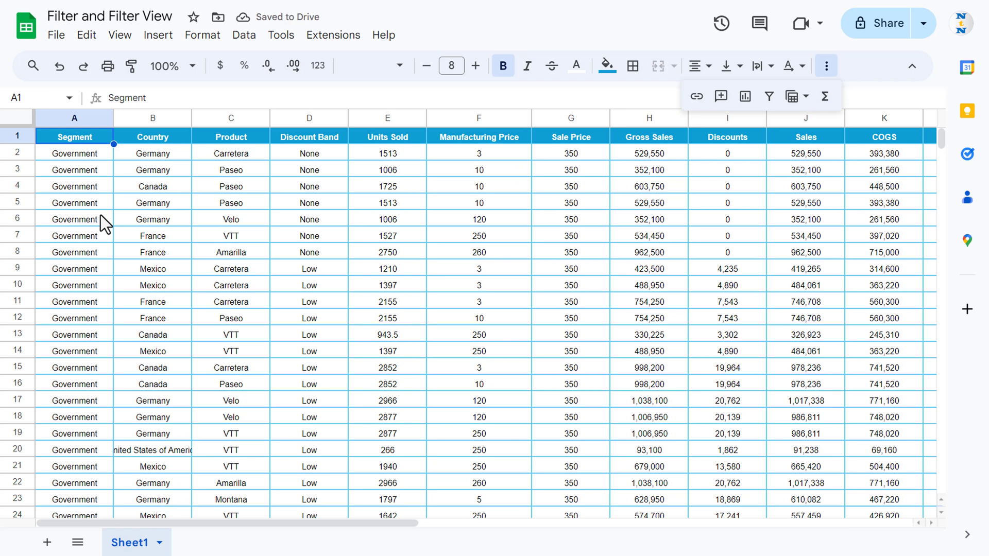
# Toggle the filter with Alt+D+F on, off and on, leaving it across A1:M701
pyautogui.hotkey('alt', 'd')
pyautogui.press('f')
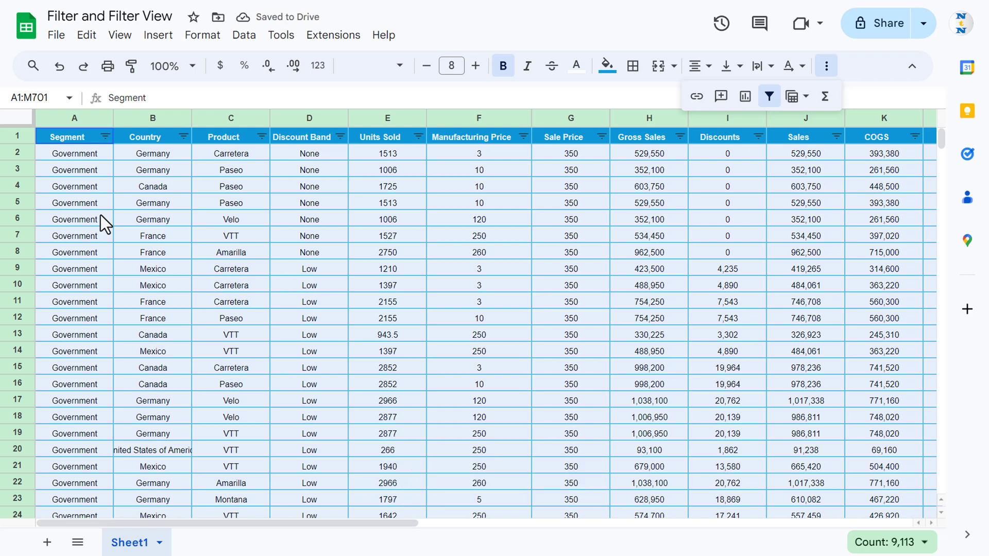
pyautogui.hotkey('alt', 'd')
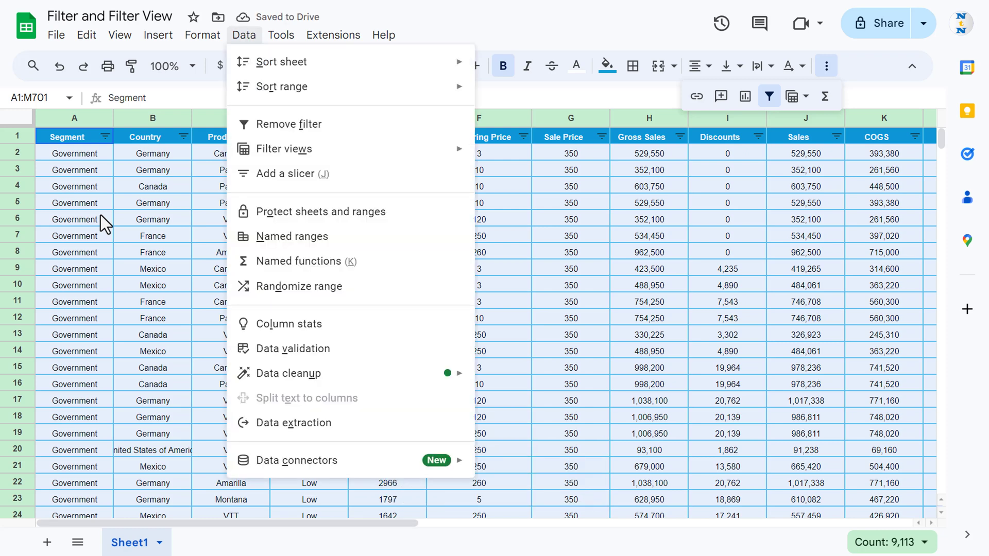
pyautogui.press('f')
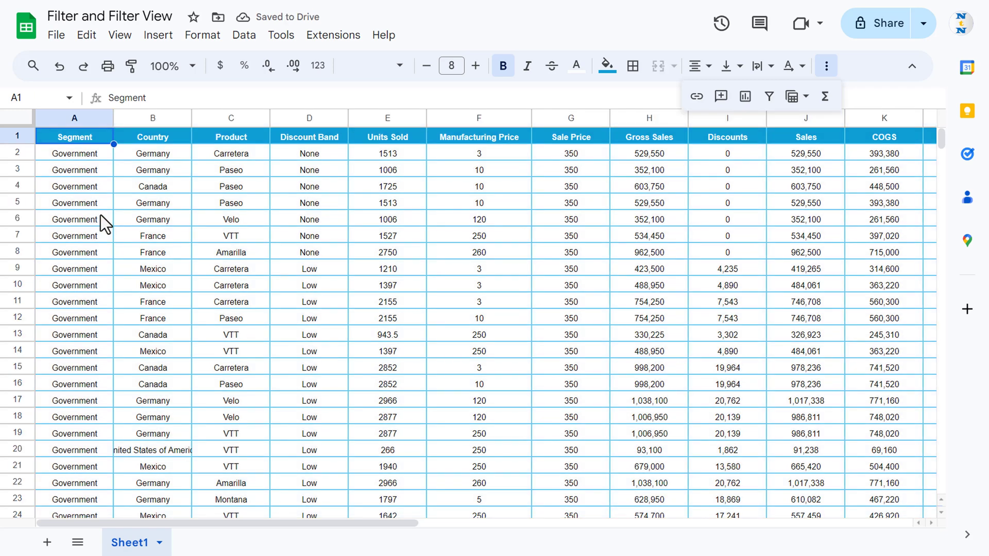
pyautogui.hotkey('alt', 'd')
pyautogui.press('f')
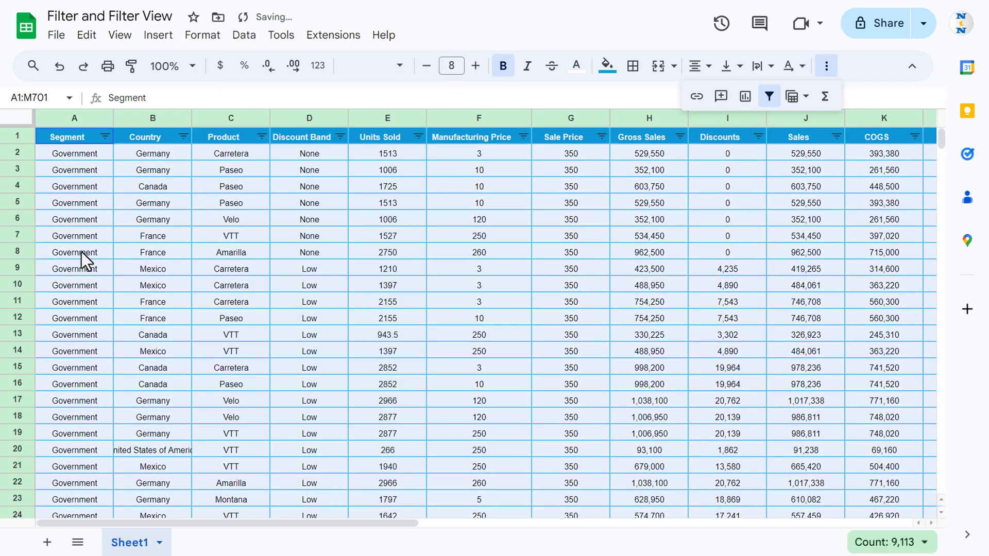
pyautogui.click(152, 172)
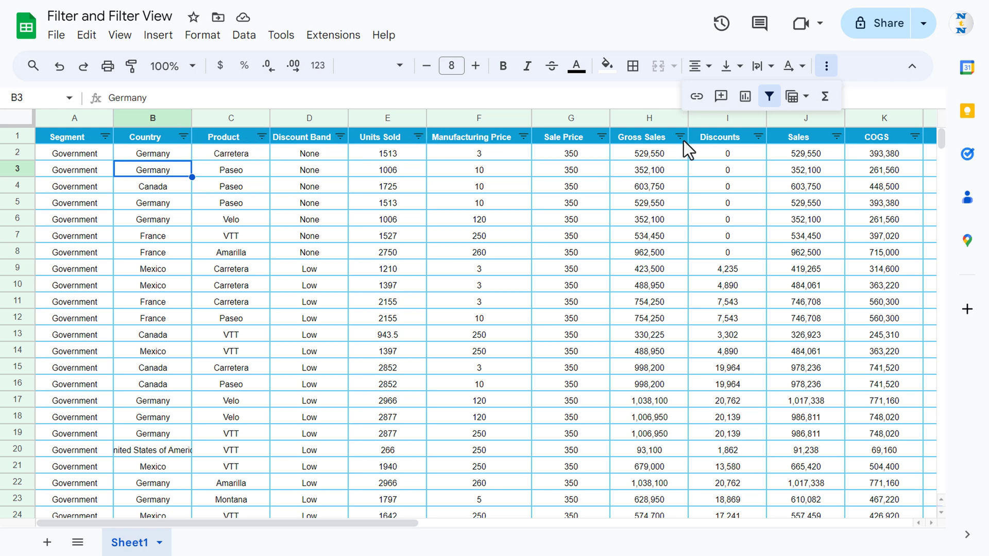
# Open the Segment column filter and untick every value
pyautogui.click(104, 137)
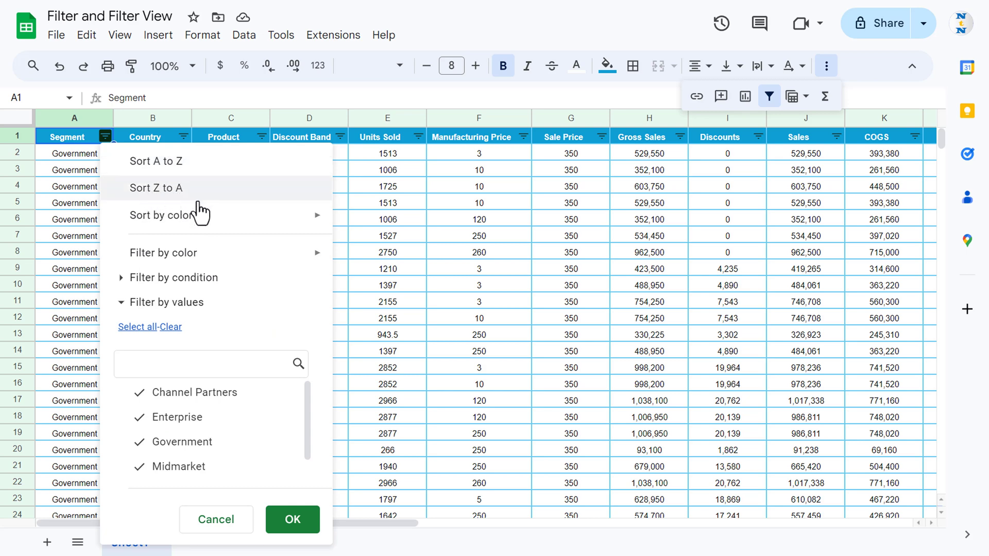
pyautogui.moveTo(137, 225)
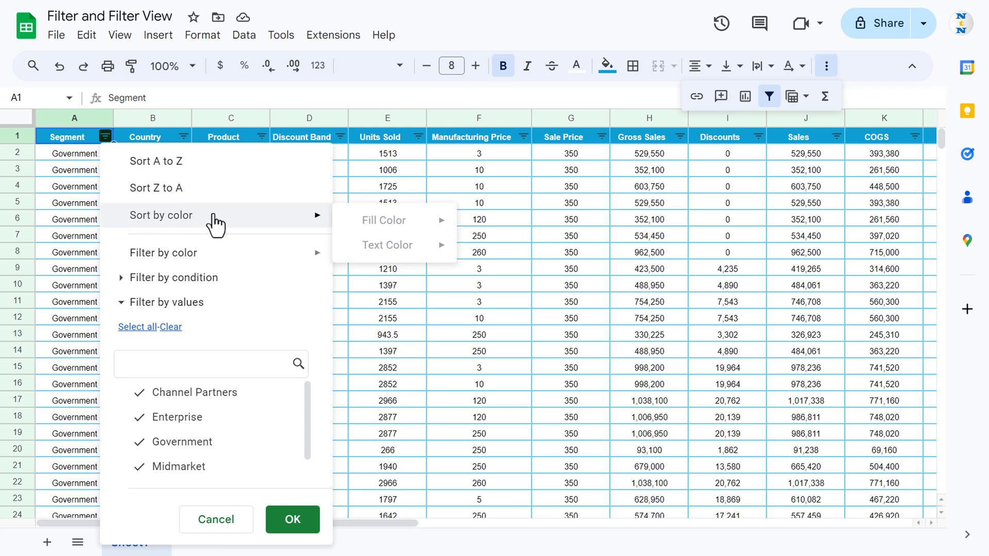
pyautogui.moveTo(214, 255)
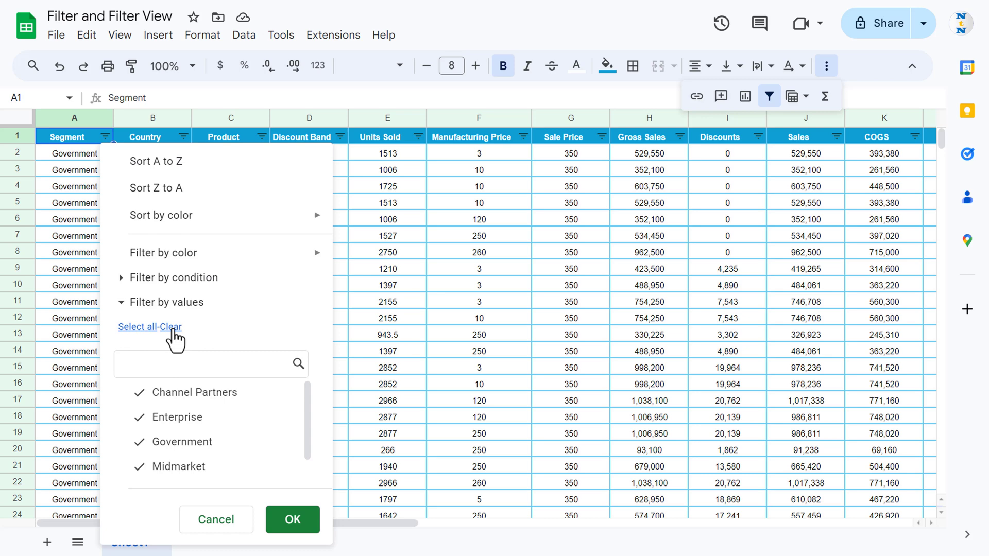
pyautogui.moveTo(303, 402); pyautogui.dragTo(155, 473)
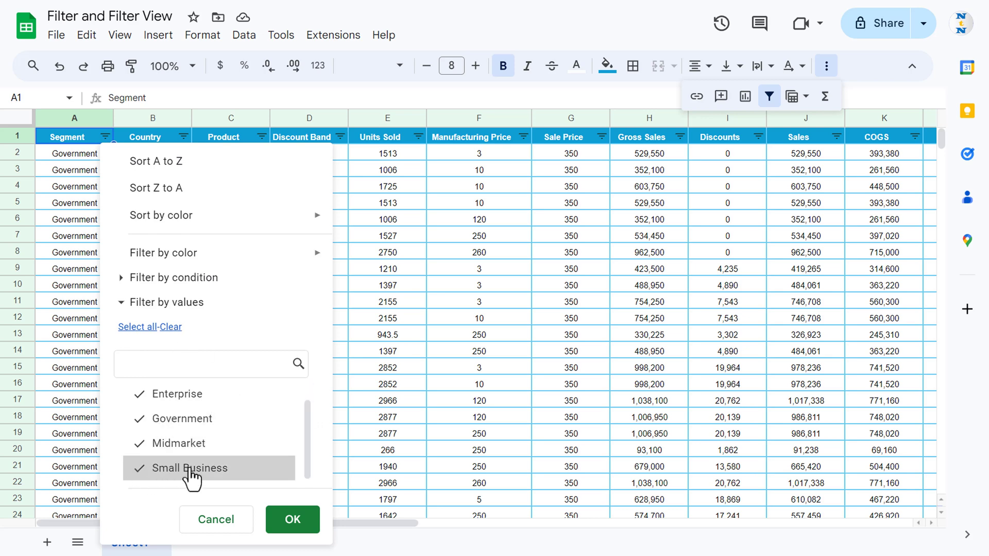
pyautogui.moveTo(308, 449); pyautogui.dragTo(308, 400)
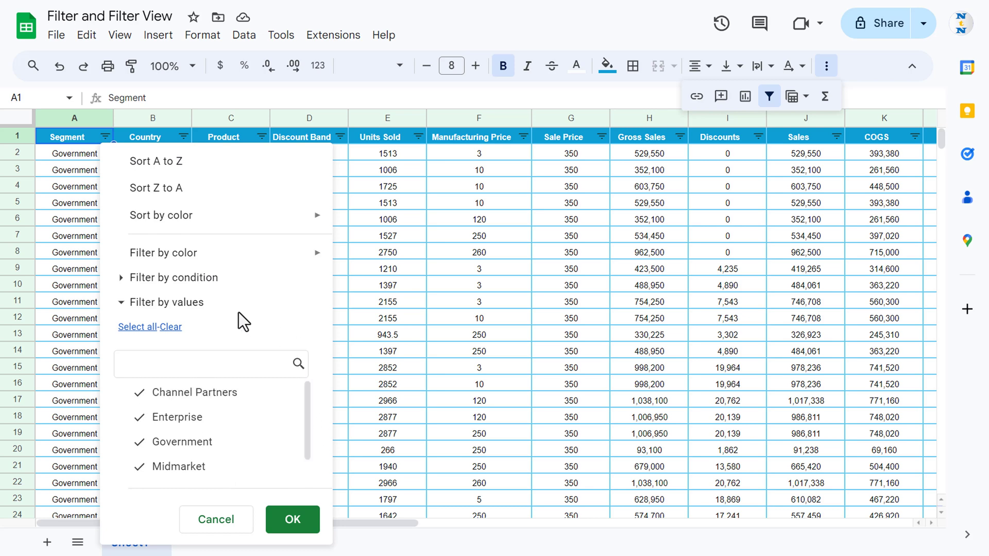
pyautogui.click(170, 327)
pyautogui.moveTo(311, 402); pyautogui.dragTo(291, 429)
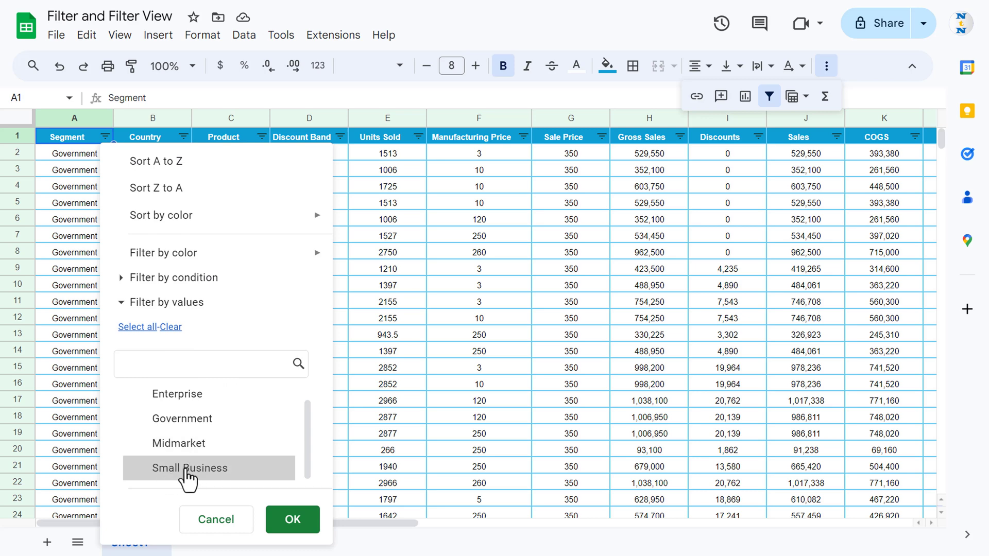
pyautogui.moveTo(306, 428); pyautogui.dragTo(311, 396)
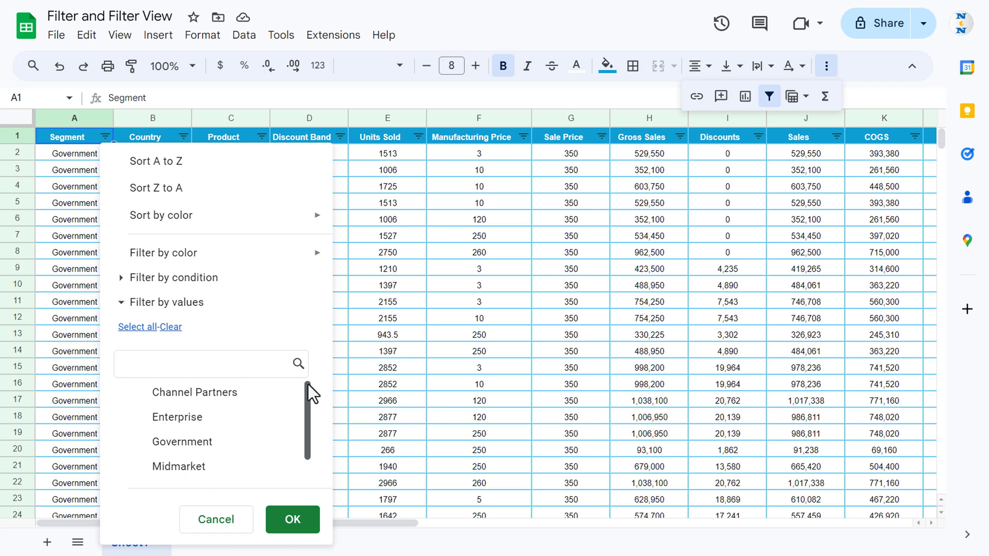
pyautogui.moveTo(308, 384); pyautogui.dragTo(307, 422)
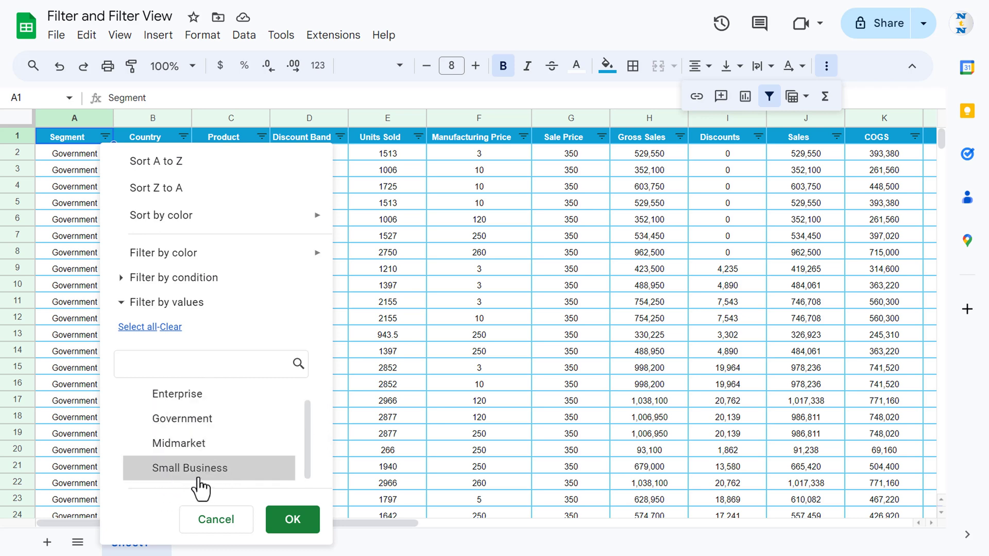
# Search 's', tick only Small Business and apply, leaving 100 of 700 rows
pyautogui.click(215, 364)
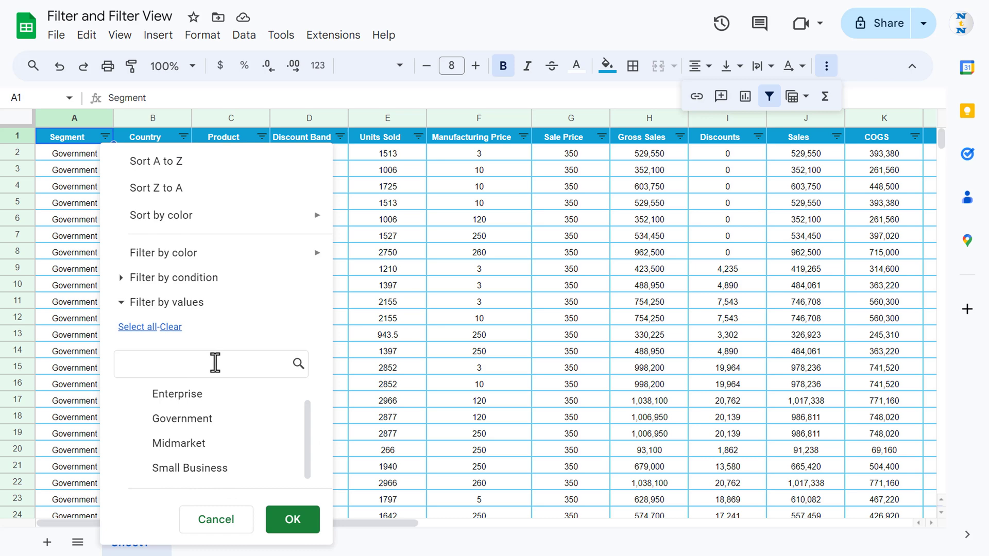
pyautogui.write('s')
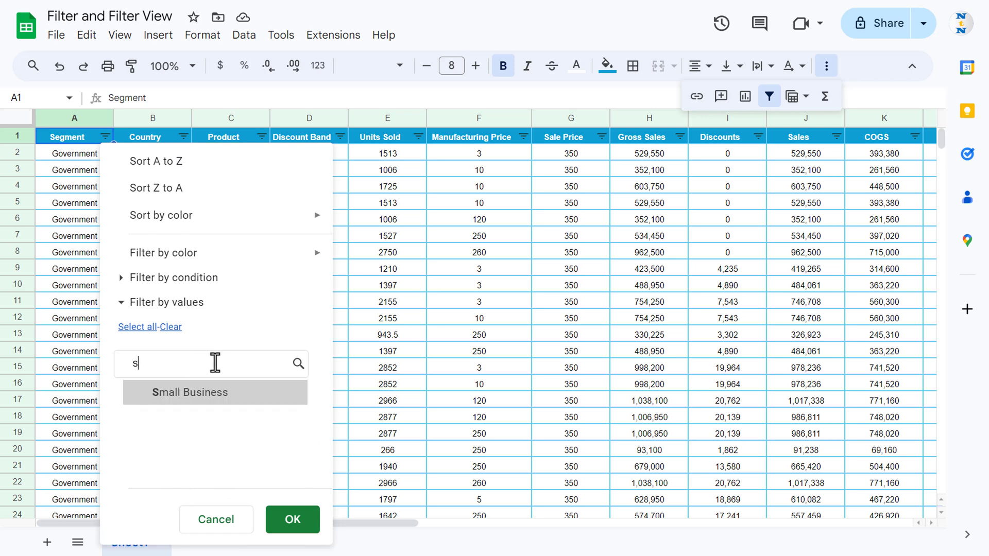
pyautogui.click(188, 399)
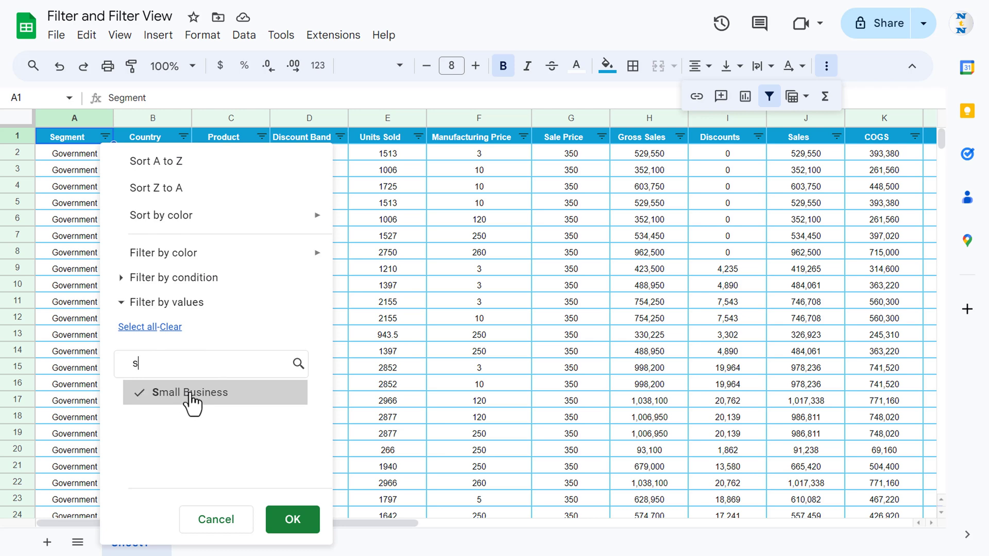
pyautogui.click(285, 524)
pyautogui.click(106, 202)
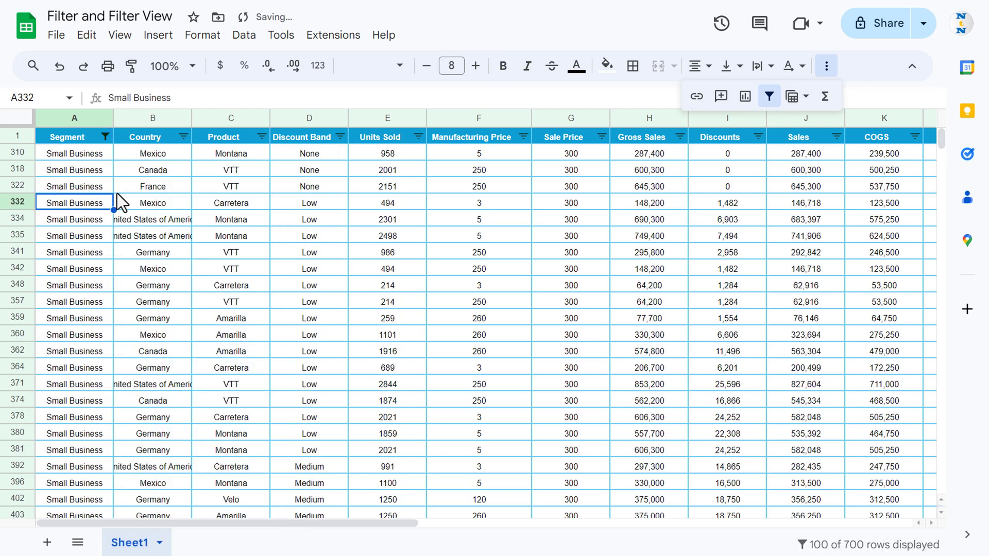
# Select all values in the Segment filter and apply, bringing back every segment's rows
pyautogui.click(106, 273)
pyautogui.scroll(-5, 107, 277)
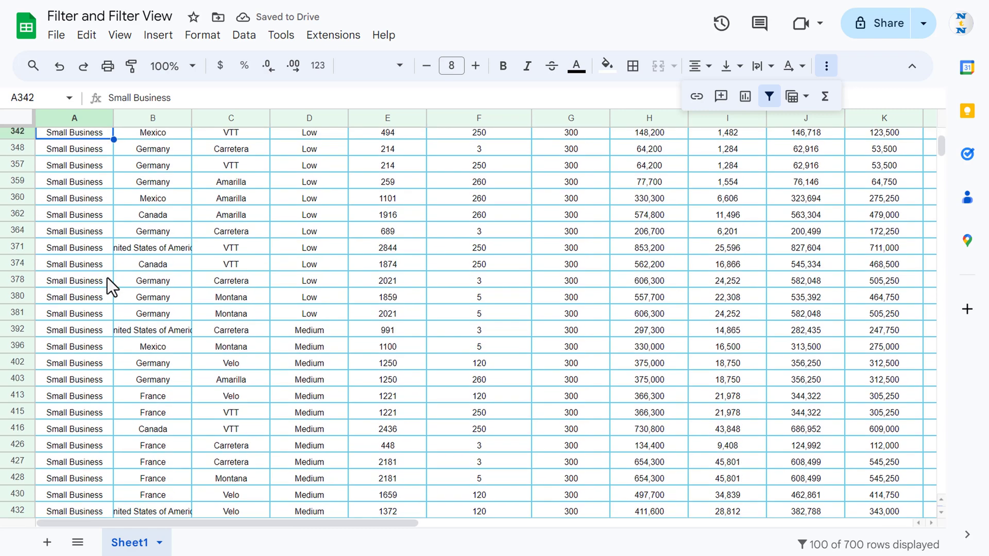
pyautogui.scroll(-5, 108, 277)
pyautogui.scroll(10, 107, 277)
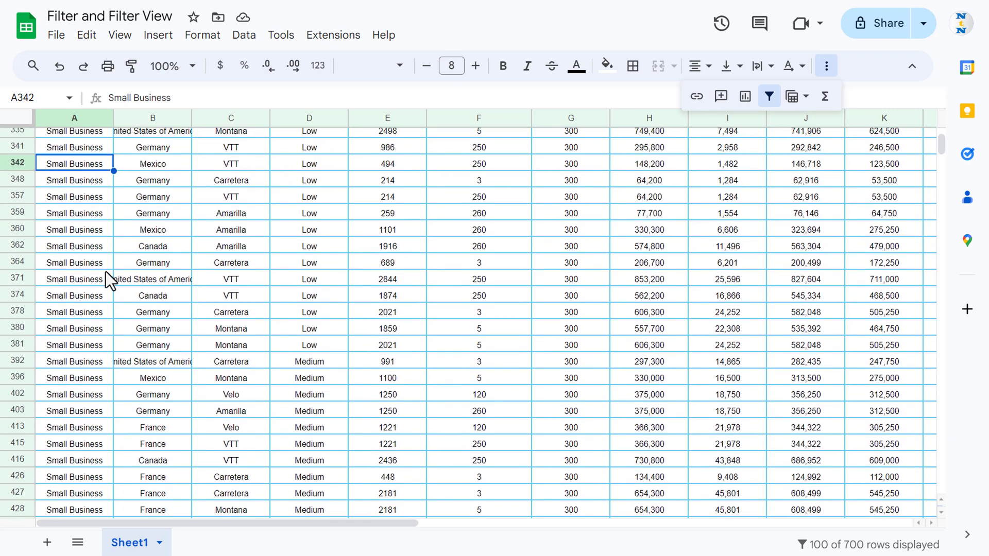
pyautogui.scroll(2, 87, 221)
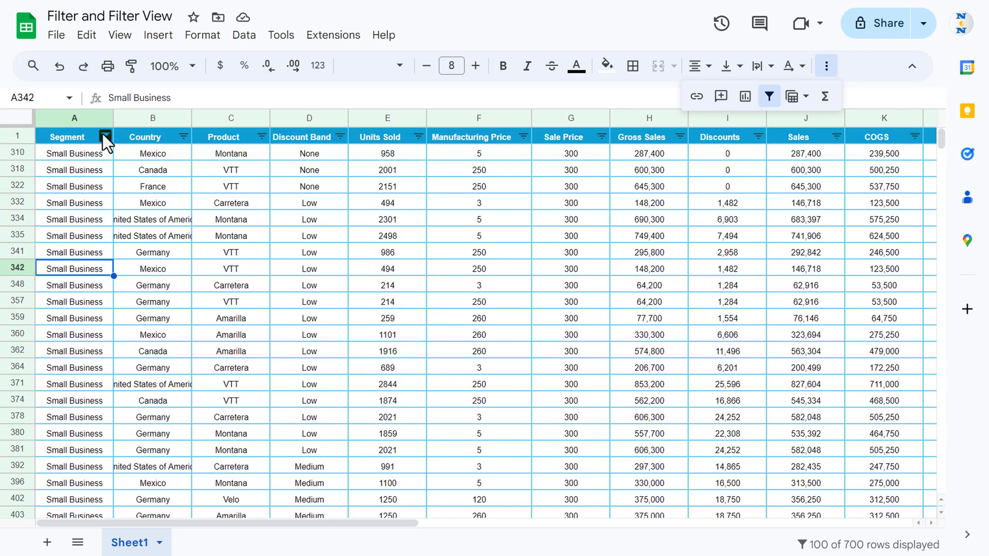
pyautogui.click(104, 135)
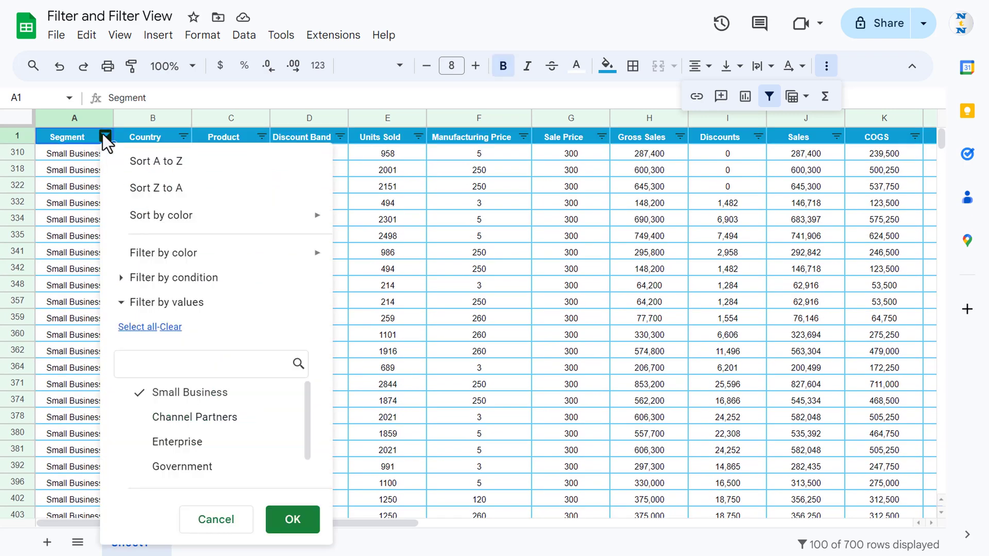
pyautogui.click(138, 329)
pyautogui.click(284, 518)
pyautogui.click(153, 236)
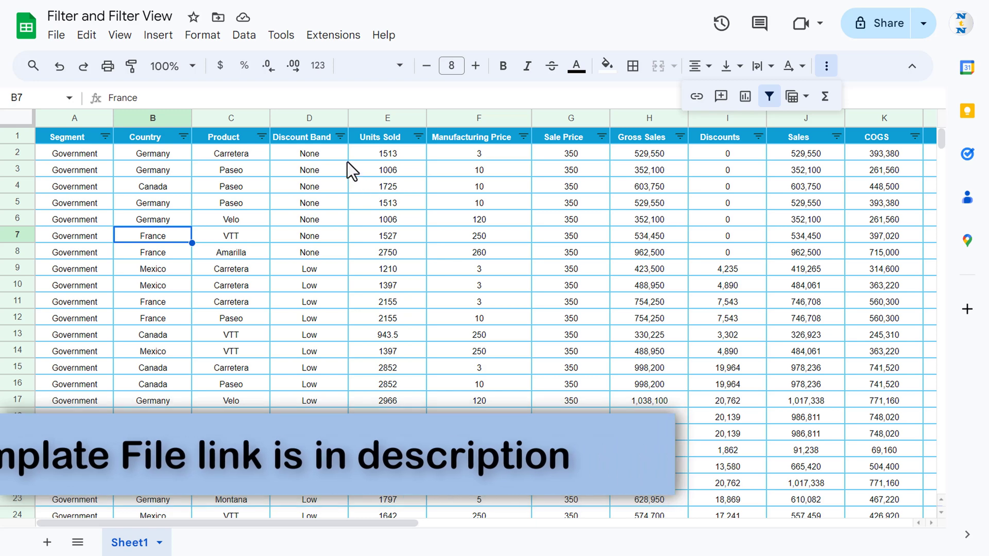
pyautogui.click(310, 158)
pyautogui.click(404, 146)
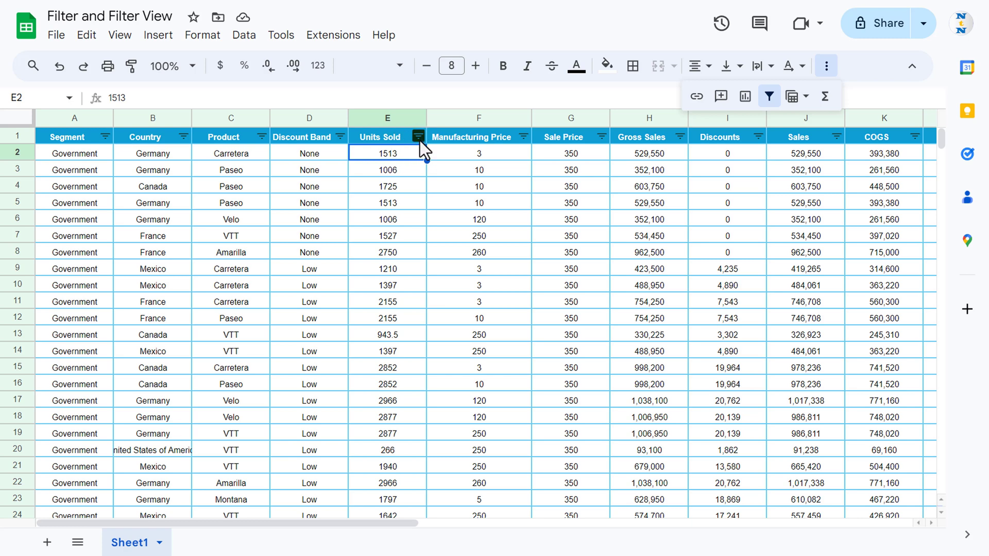
# Filter Units Sold by the condition 'Greater than or equal to' 2000
pyautogui.click(419, 136)
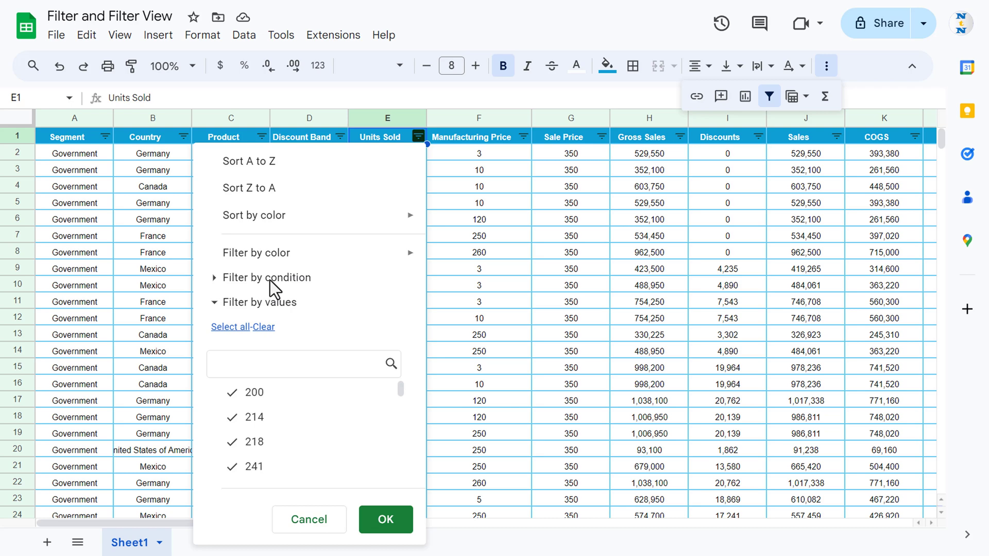
pyautogui.click(215, 278)
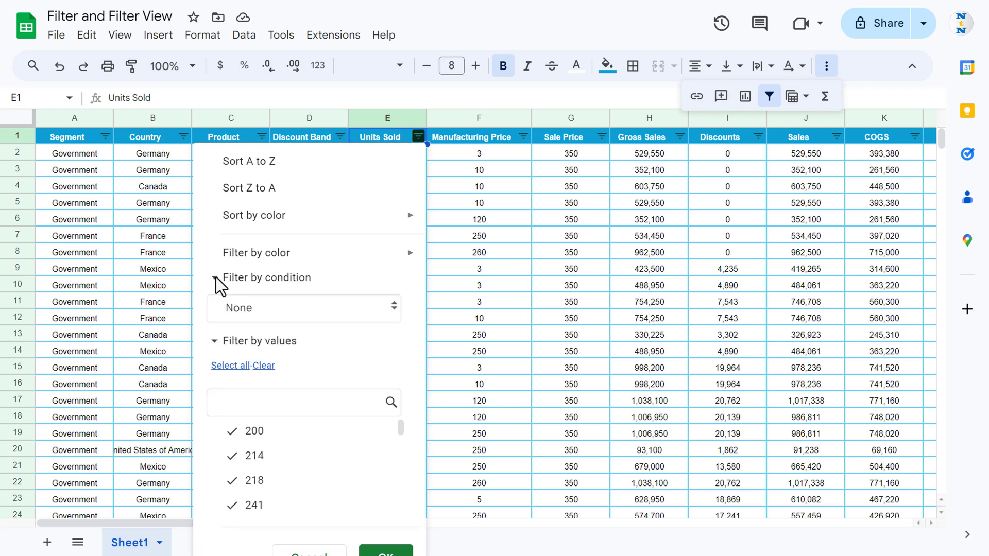
pyautogui.click(353, 312)
pyautogui.scroll(-5, 357, 329)
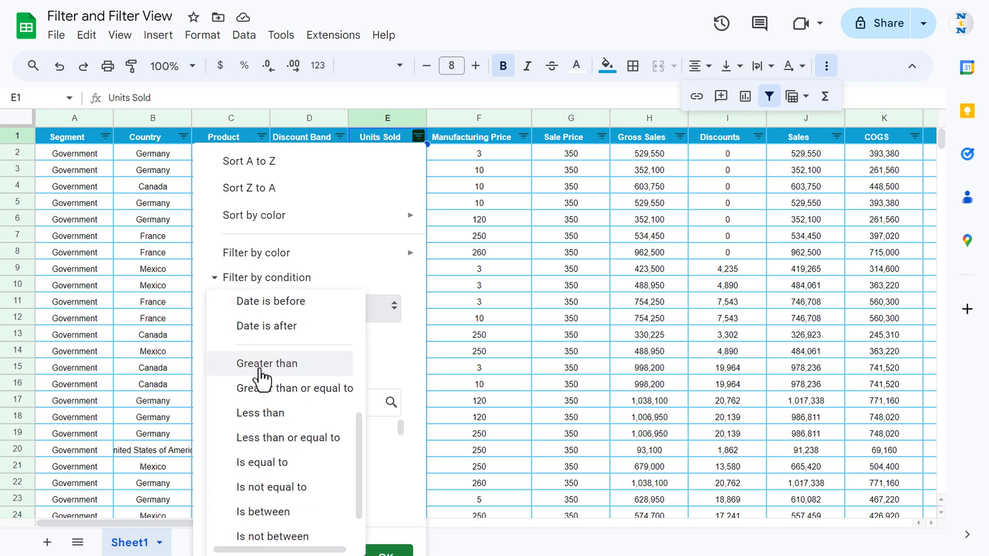
pyautogui.click(315, 393)
pyautogui.click(273, 347)
pyautogui.write('2000')
pyautogui.click(215, 278)
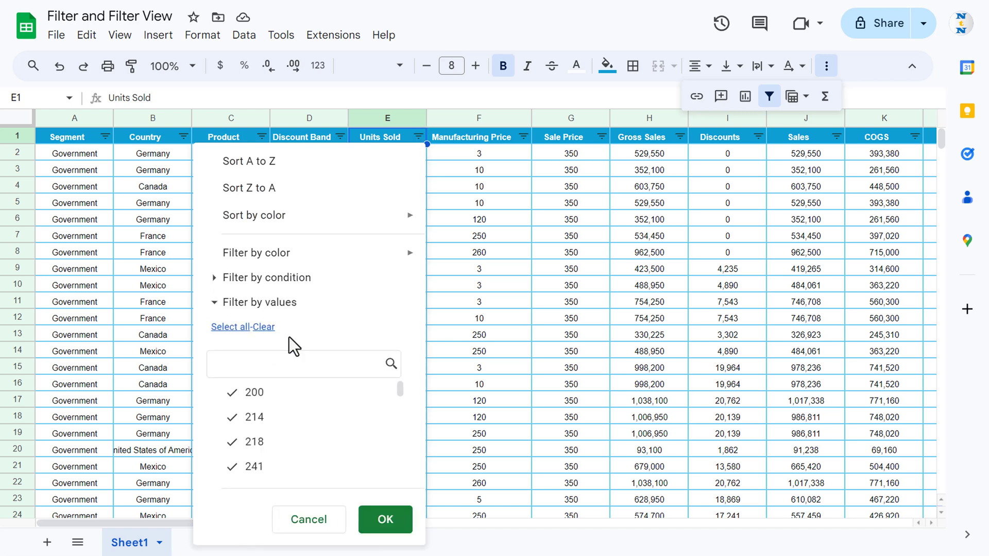
pyautogui.click(386, 515)
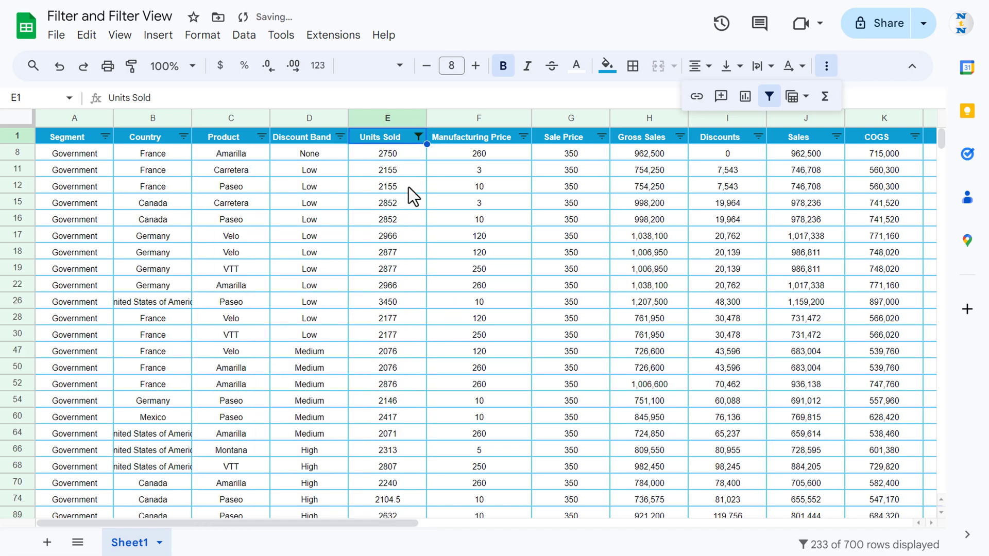
# Review the 233 remaining rows and return to the Units Sold header
pyautogui.click(398, 157)
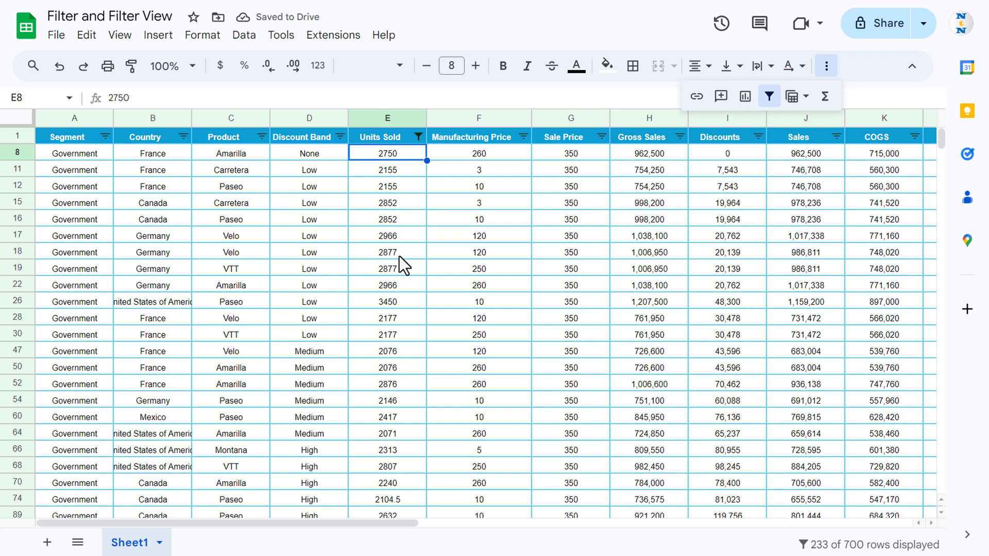
pyautogui.scroll(-5, 401, 255)
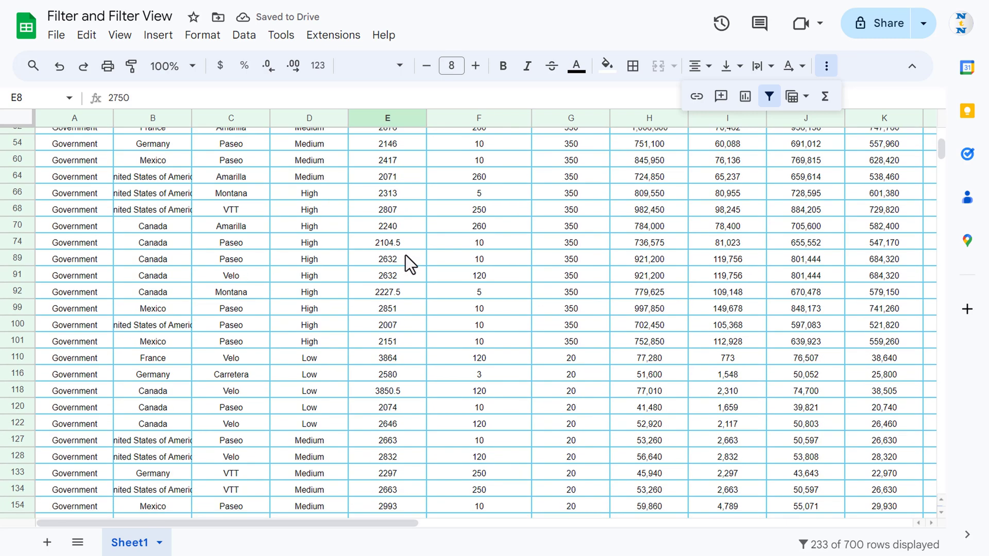
pyautogui.scroll(-3, 406, 255)
pyautogui.scroll(9, 406, 255)
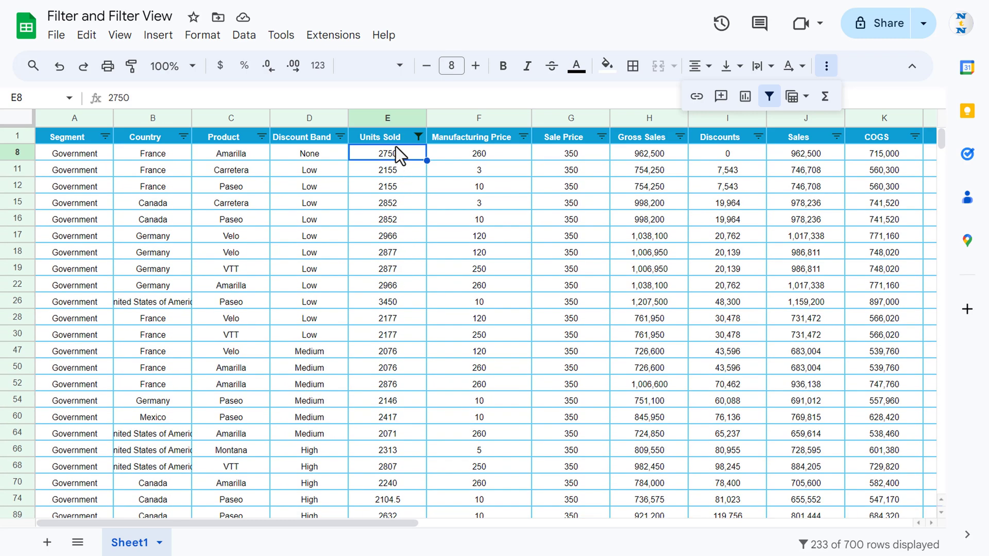
pyautogui.click(392, 138)
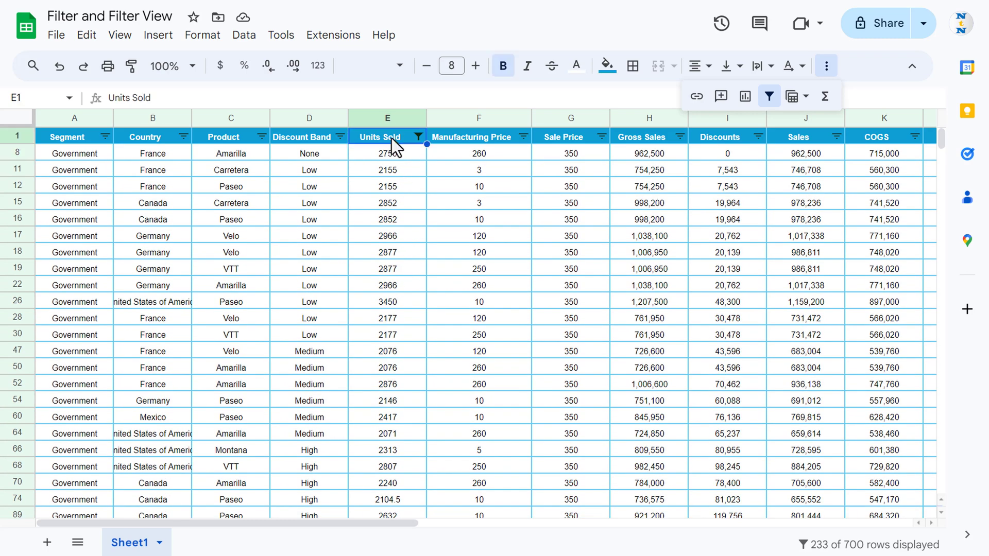
# Set the Units Sold filter condition back to None and apply it
pyautogui.click(418, 136)
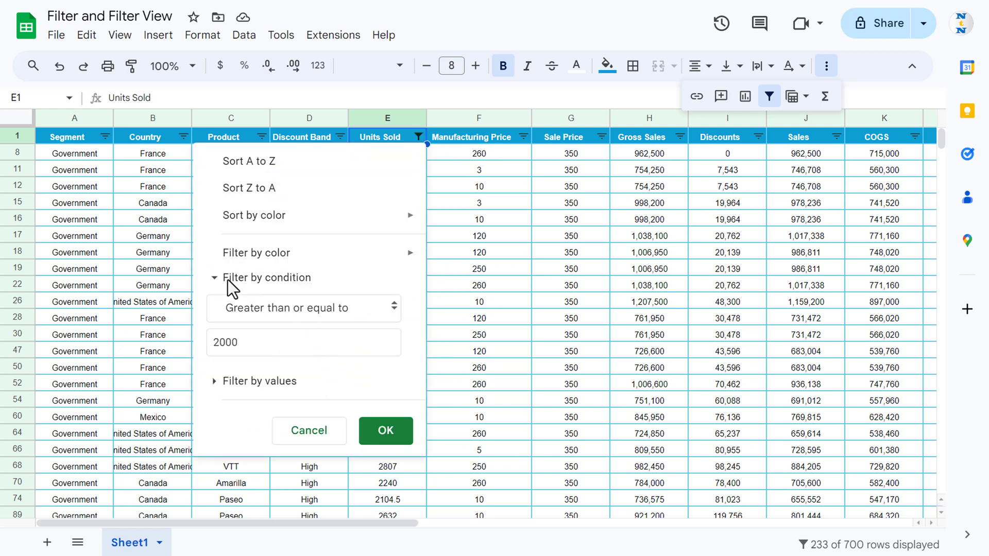
pyautogui.click(392, 308)
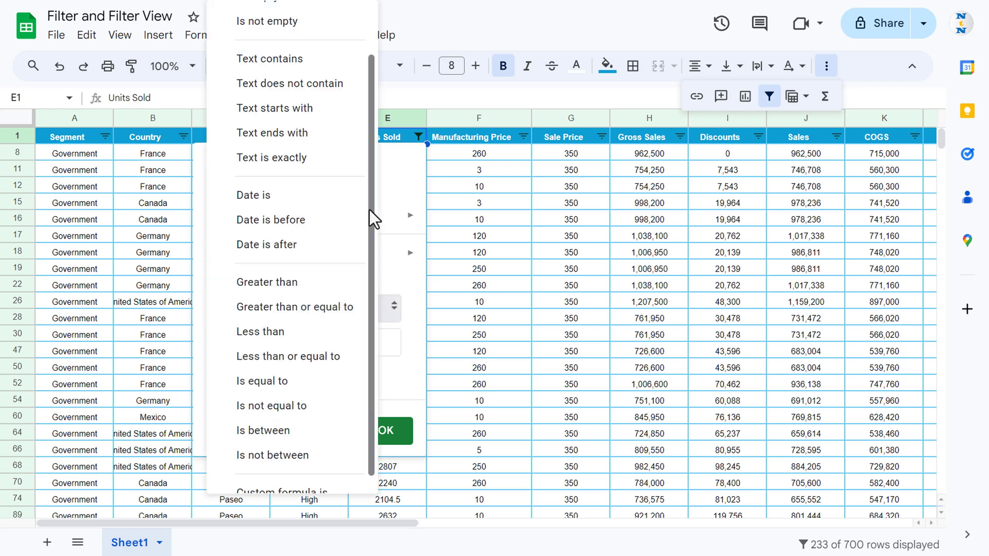
pyautogui.scroll(2, 369, 169)
pyautogui.click(281, 28)
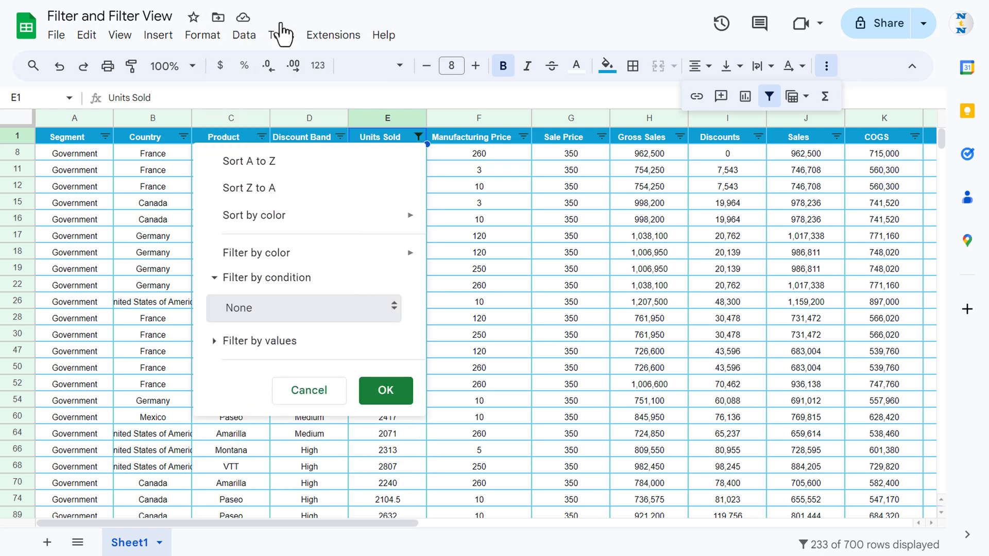
pyautogui.click(386, 400)
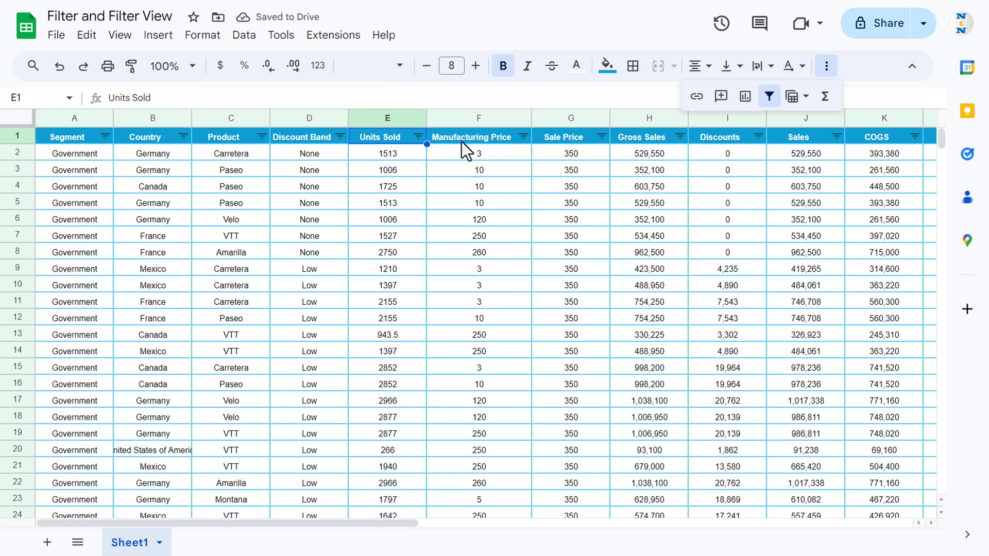
# Move along the header row to the Date column header
pyautogui.hotkey('ctrl', 'Right')
pyautogui.press('Left')
pyautogui.press('Left')
pyautogui.press('Left')
pyautogui.press('Left')
pyautogui.press('Left')
pyautogui.press('Right')
pyautogui.press('Right')
pyautogui.press('Right')
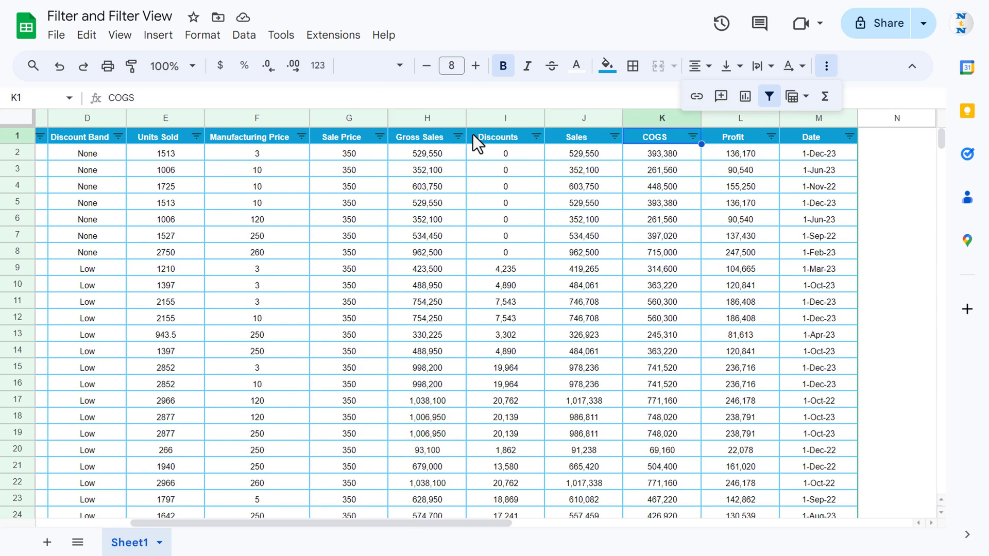
pyautogui.press('Right')
pyautogui.press('Right')
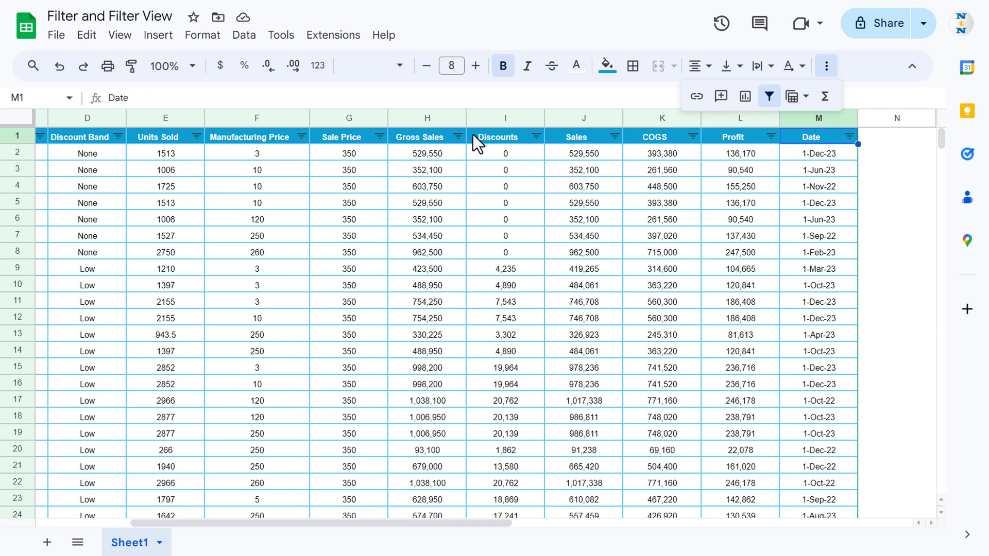
# Filter the Date column by condition 'Date is before' 'in the past year'
pyautogui.click(849, 137)
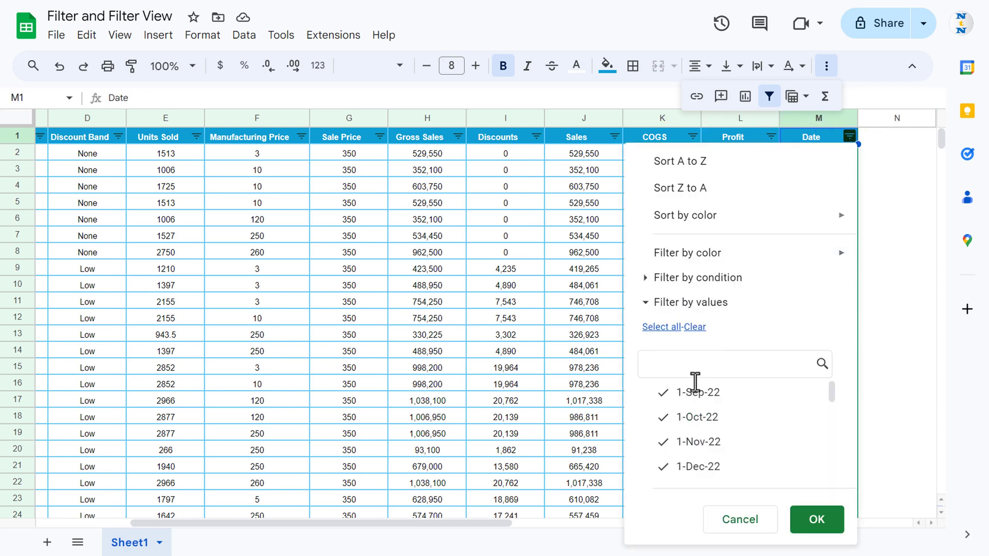
pyautogui.moveTo(831, 392); pyautogui.dragTo(701, 289)
pyautogui.click(647, 279)
pyautogui.click(783, 308)
pyautogui.moveTo(791, 339); pyautogui.dragTo(783, 426)
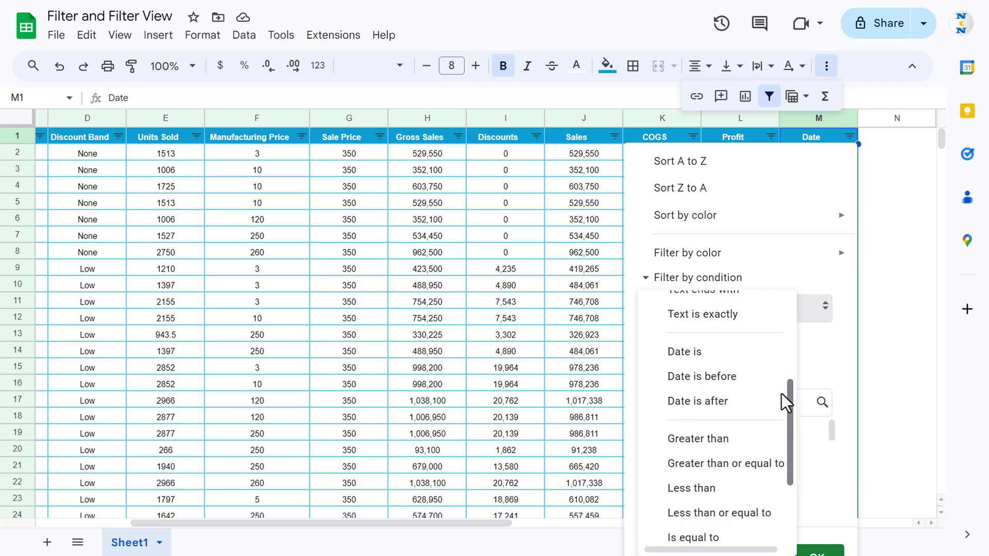
pyautogui.click(717, 378)
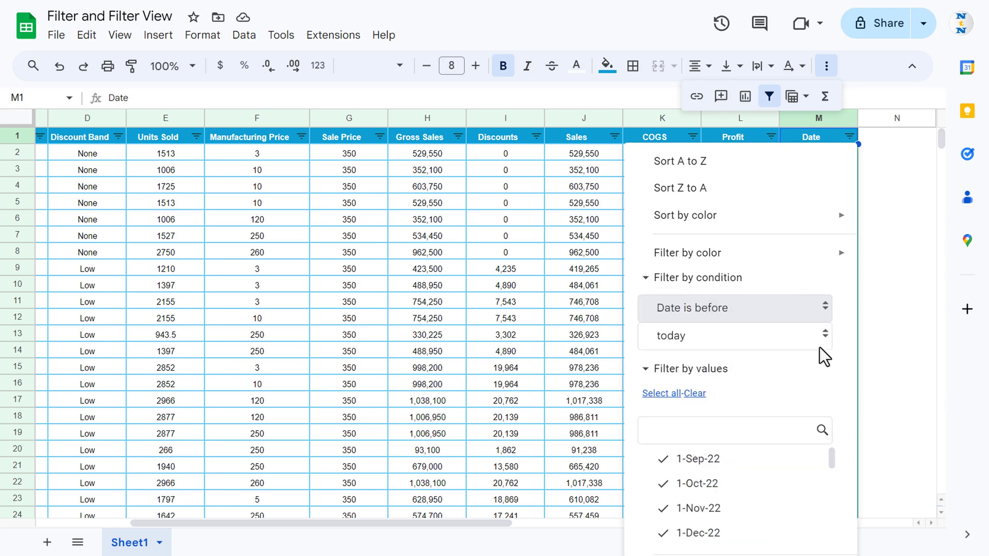
pyautogui.click(804, 337)
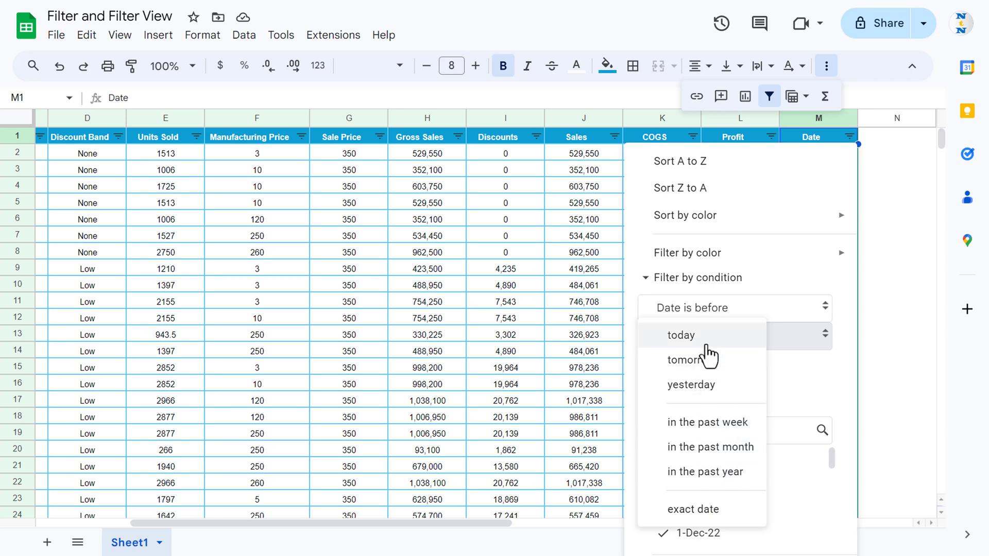
pyautogui.click(713, 479)
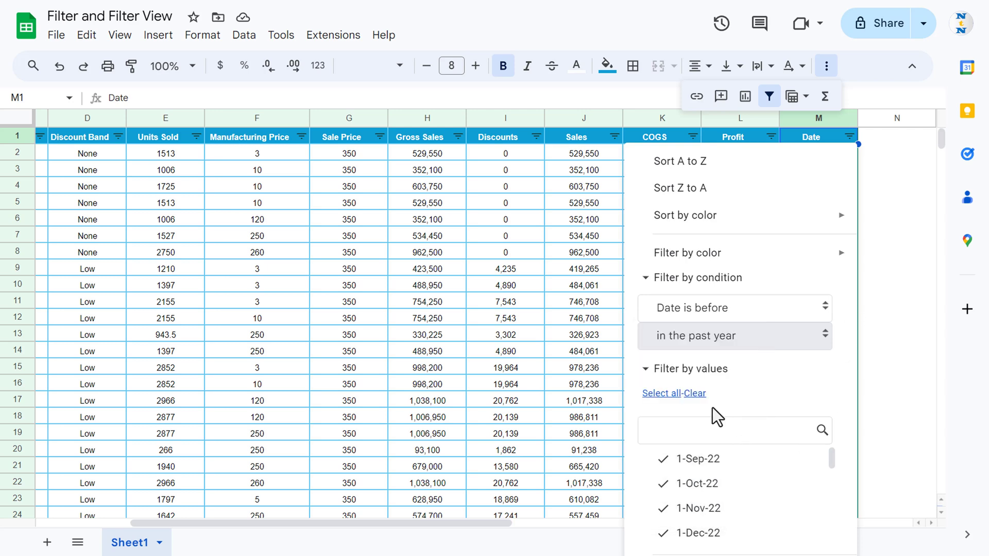
pyautogui.click(646, 369)
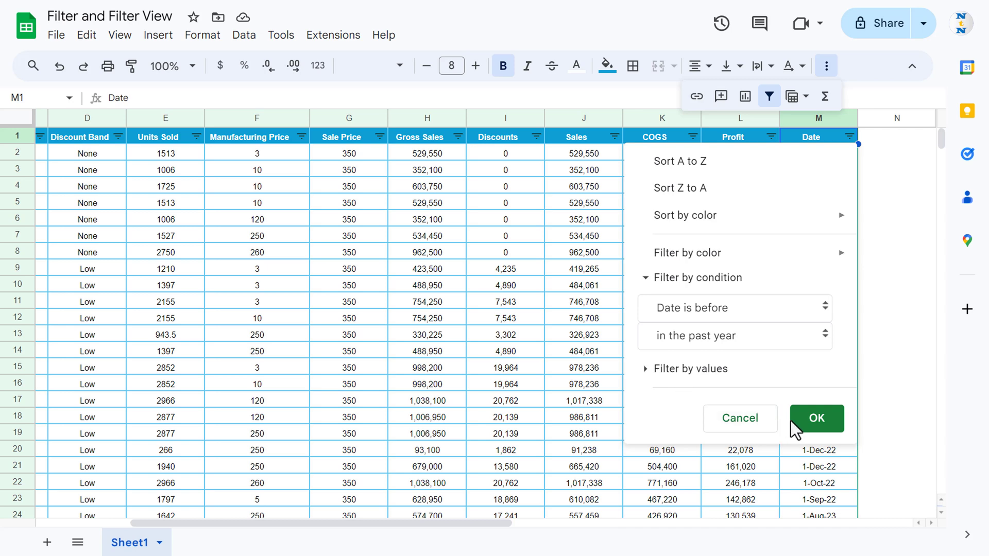
pyautogui.click(817, 420)
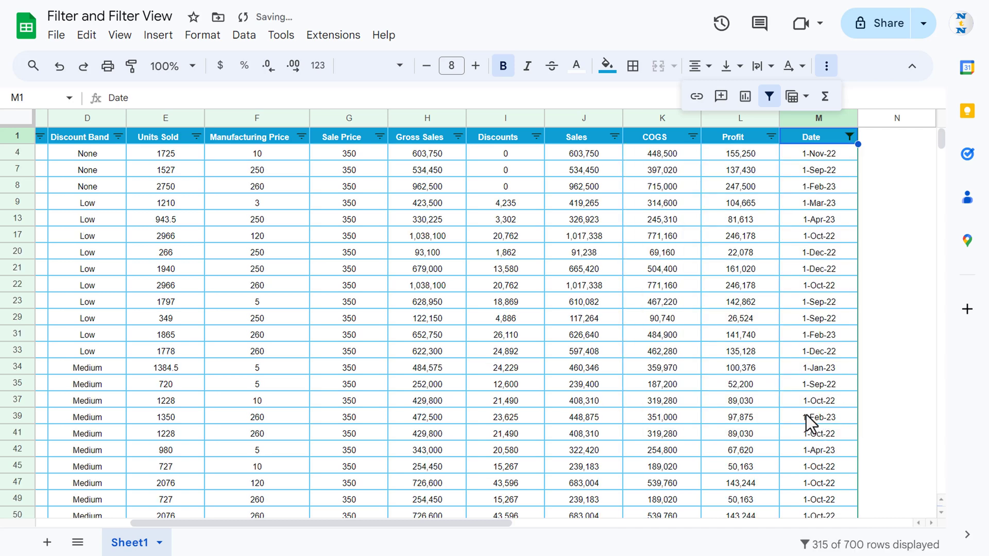
# Inspect the dates in the 315 remaining rows by scrolling through them
pyautogui.click(816, 170)
pyautogui.click(821, 238)
pyautogui.click(823, 269)
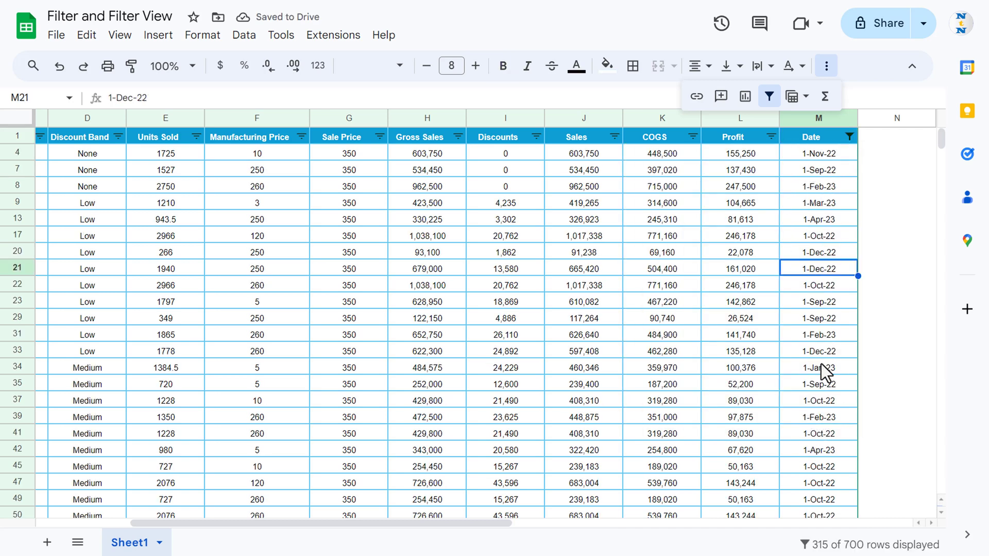
pyautogui.scroll(-1, 826, 361)
pyautogui.scroll(-3, 828, 357)
pyautogui.scroll(-2, 825, 335)
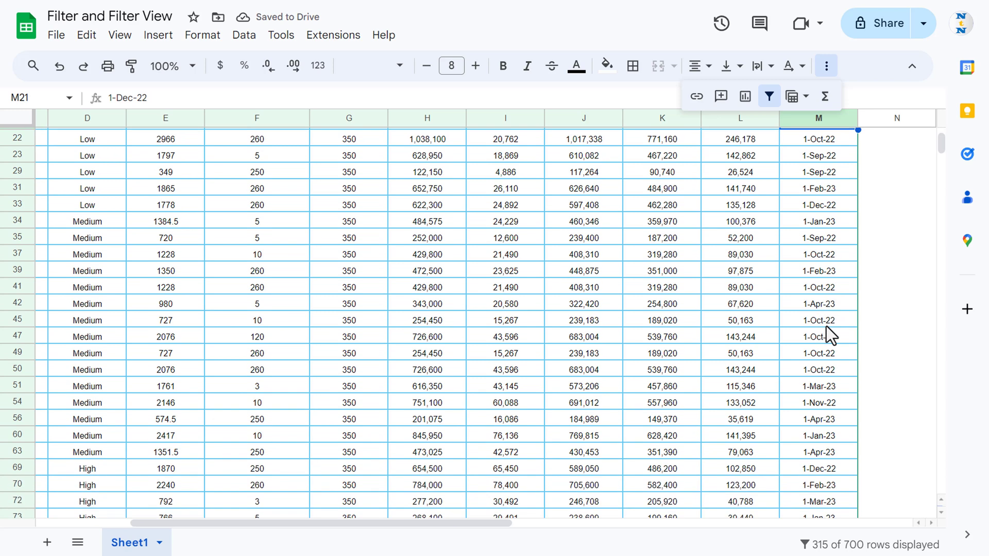
pyautogui.scroll(-3, 830, 309)
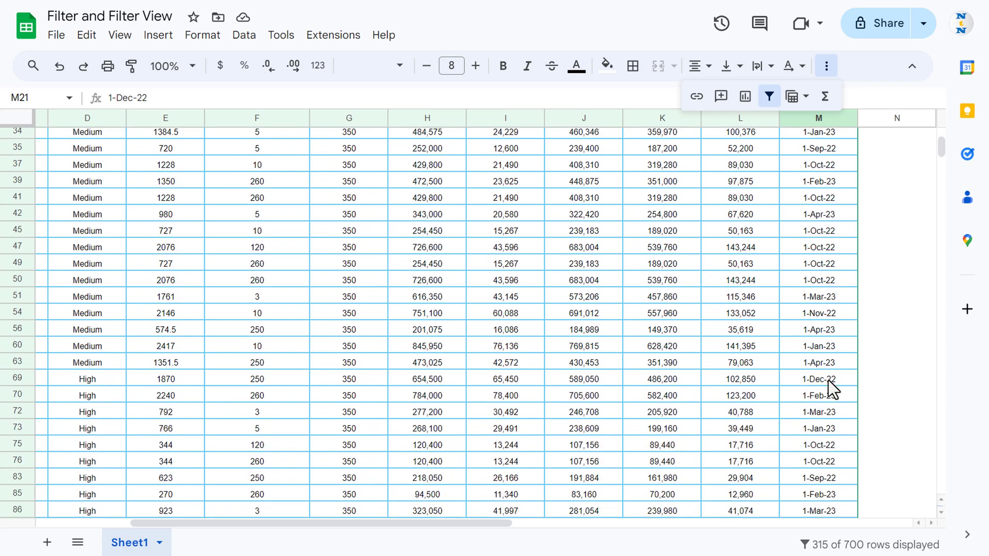
pyautogui.scroll(5, 830, 361)
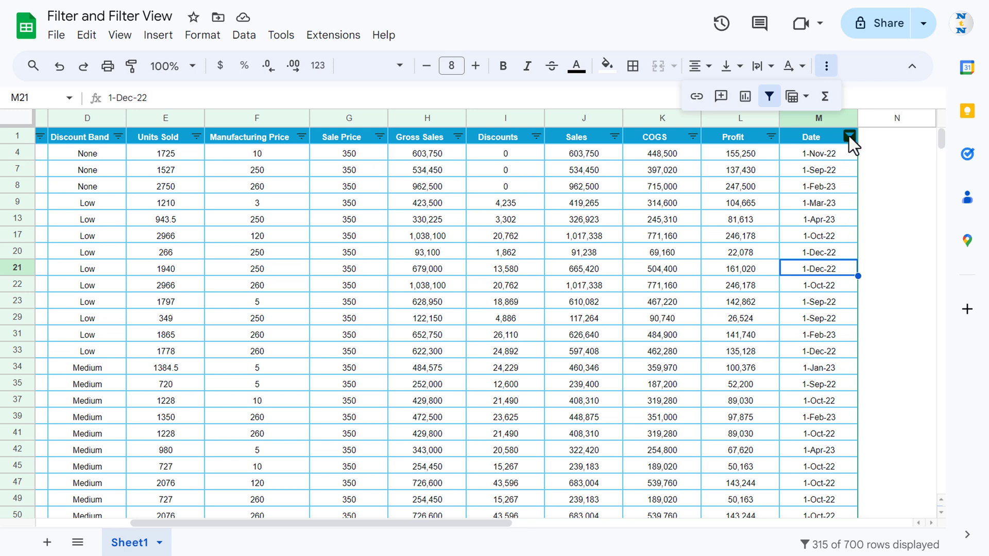
# Set the Date column's filter condition to None and apply it
pyautogui.click(849, 136)
pyautogui.click(734, 312)
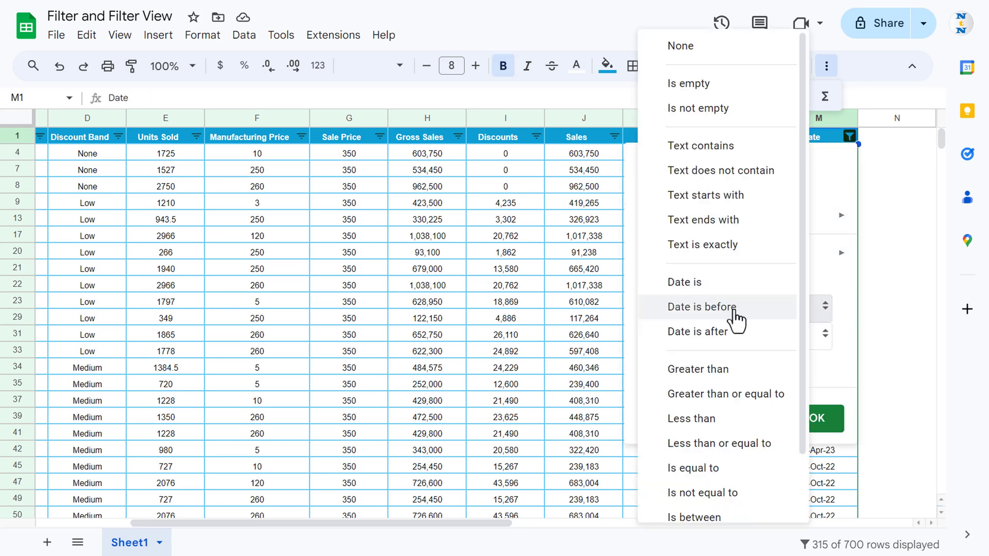
pyautogui.click(705, 50)
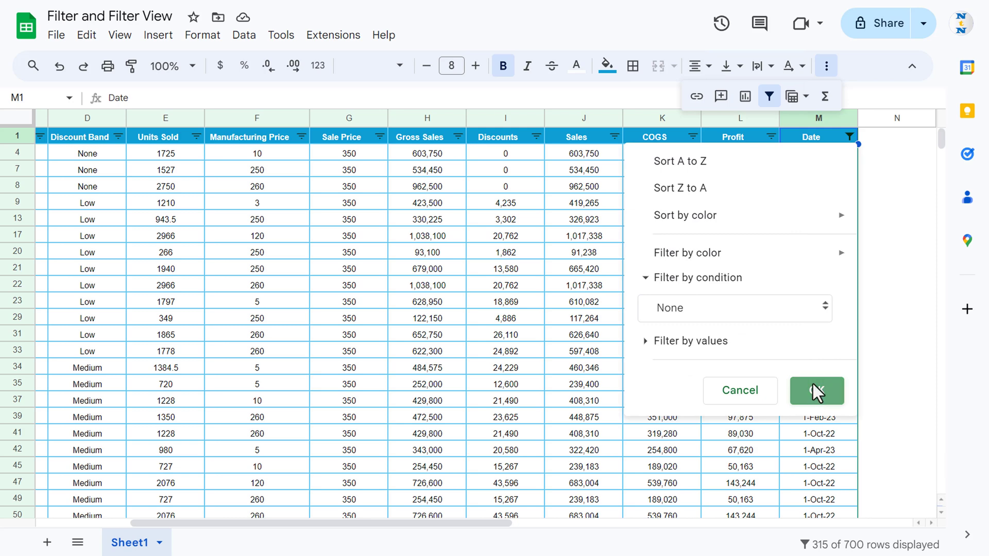
pyautogui.click(817, 390)
# Check the restored rows by scrolling through the data and returning to the Date header
pyautogui.click(812, 172)
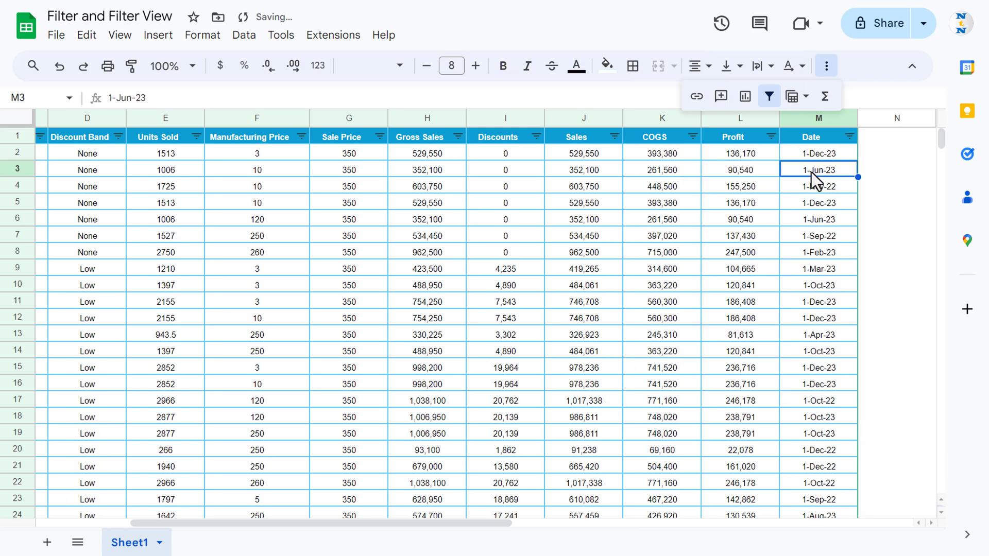
pyautogui.press('Up')
pyautogui.press('Up')
pyautogui.press('Right')
pyautogui.press('Left')
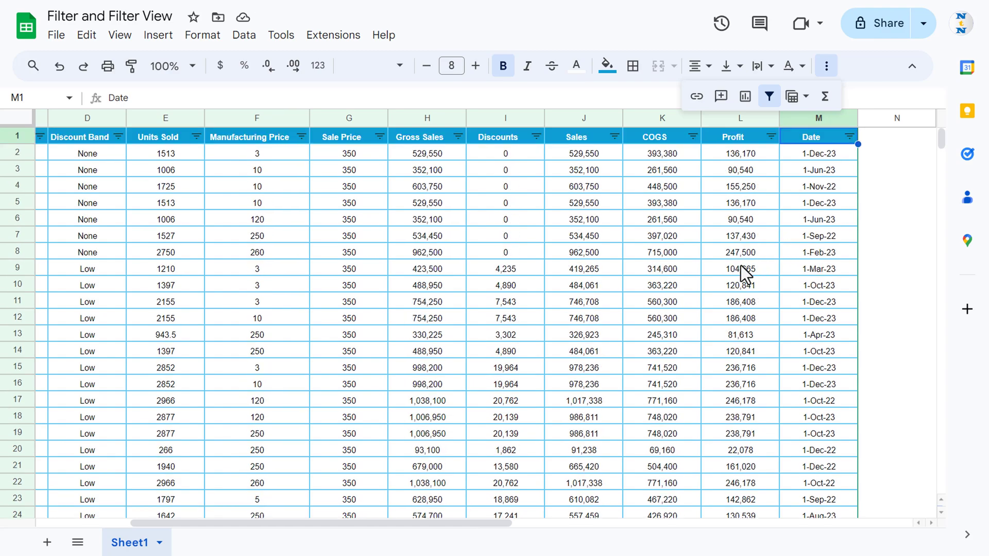
pyautogui.scroll(-19, 741, 266)
pyautogui.scroll(-10, 716, 301)
pyautogui.scroll(12, 720, 315)
pyautogui.scroll(17, 719, 315)
pyautogui.click(850, 137)
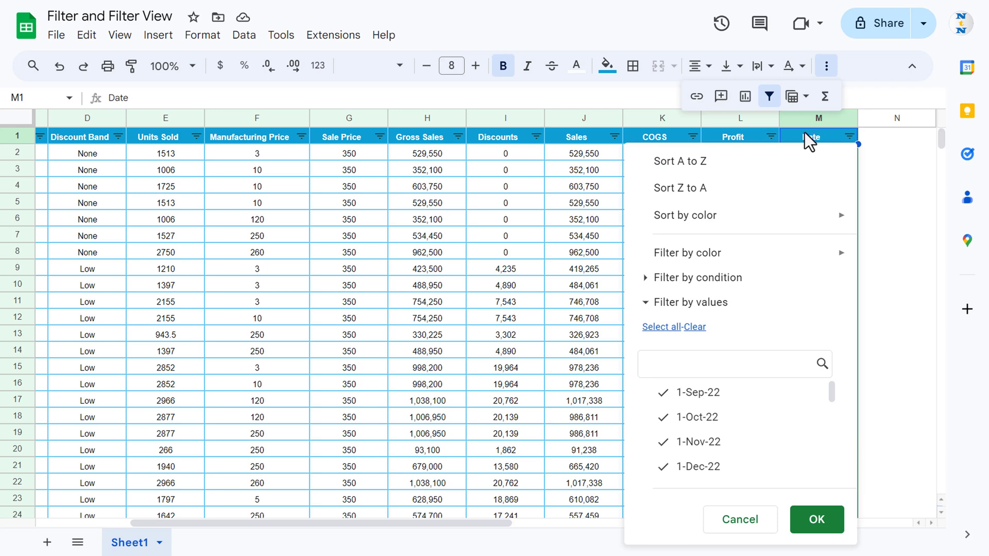
# Filter the Date column by fill colour light yellow 3, leaving 10 rows
pyautogui.moveTo(699, 260)
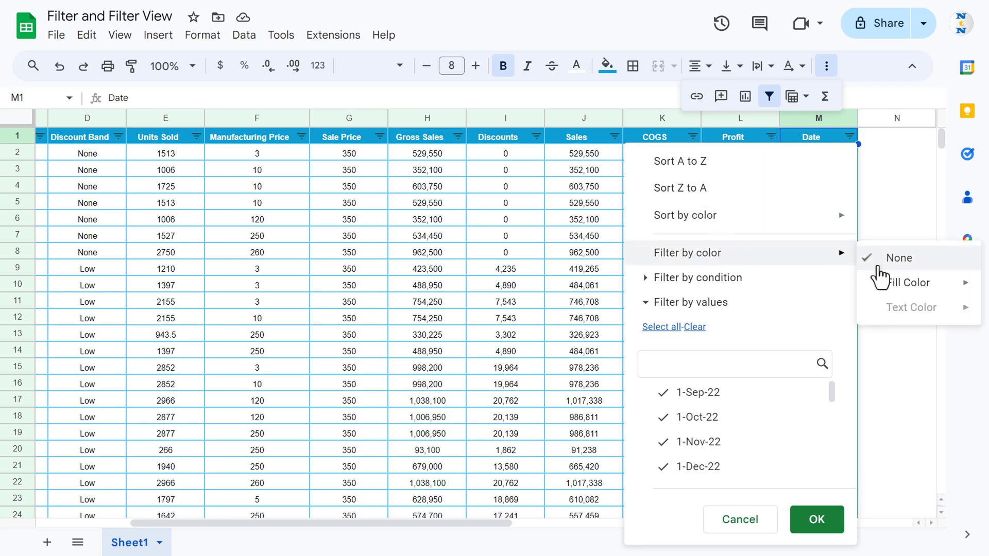
pyautogui.moveTo(945, 286)
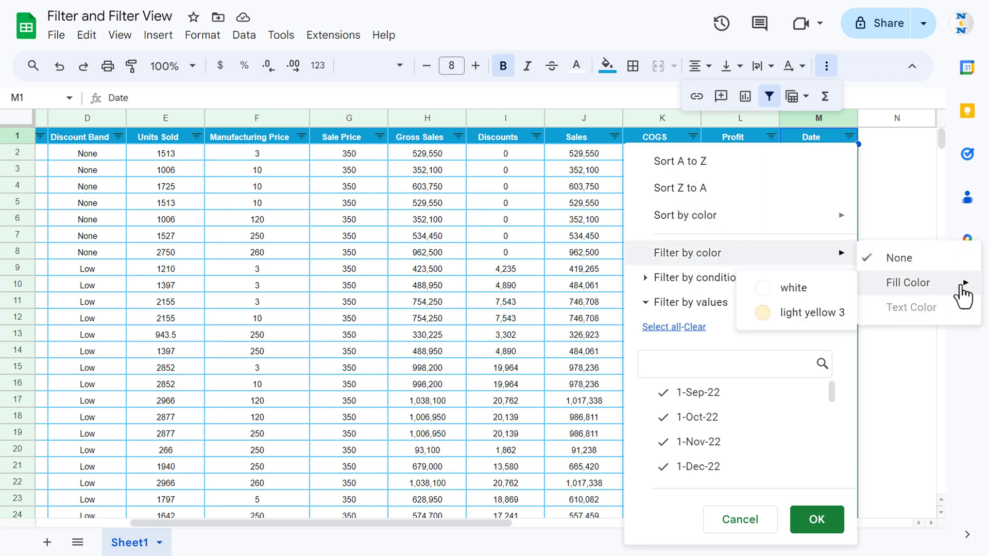
pyautogui.click(818, 324)
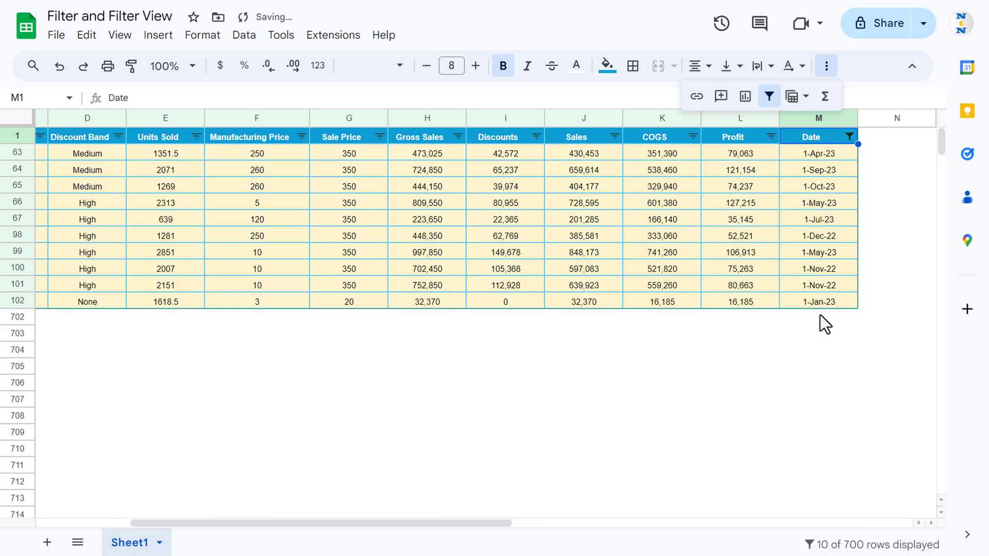
# Move around the 10 filtered rows and the header row with arrow keys
pyautogui.click(567, 205)
pyautogui.hotkey('ctrl', 'Up')
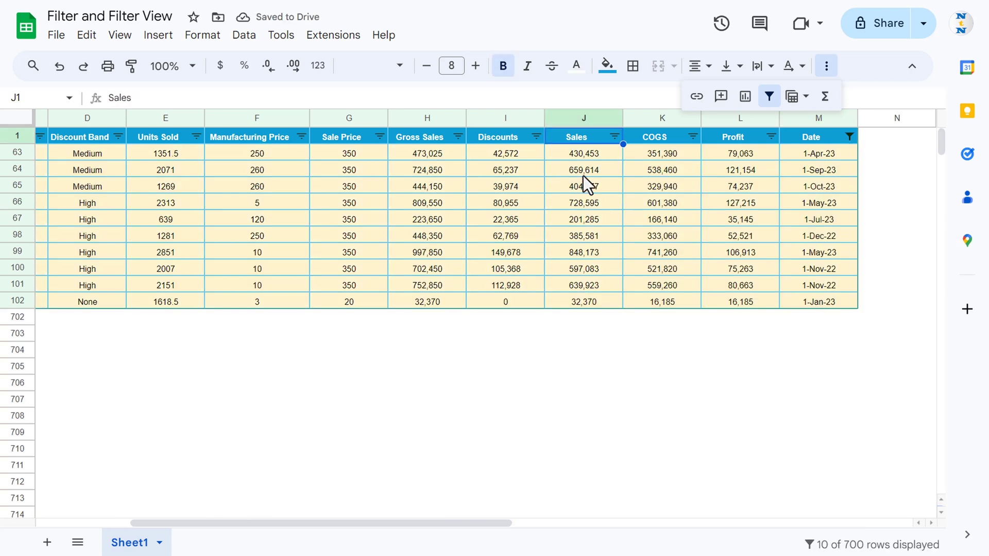
pyautogui.press('Down')
pyautogui.hotkey('ctrl', 'Left')
pyautogui.press('Down')
pyautogui.press('Right')
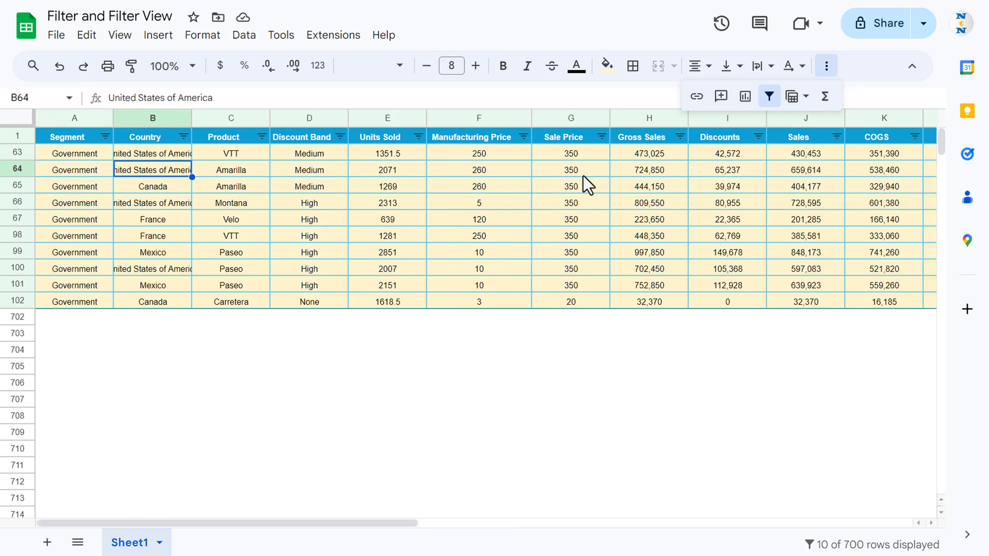
pyautogui.hotkey('ctrl', 'Right')
pyautogui.press('Up')
pyautogui.hotkey('ctrl', 'Up')
pyautogui.press('Right')
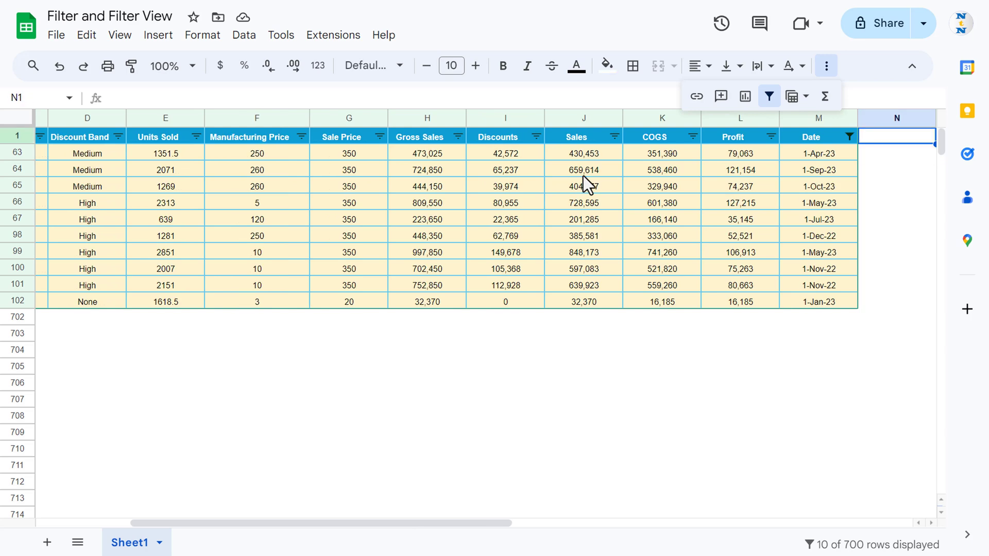
pyautogui.press('Left')
pyautogui.press('Left')
pyautogui.click(849, 137)
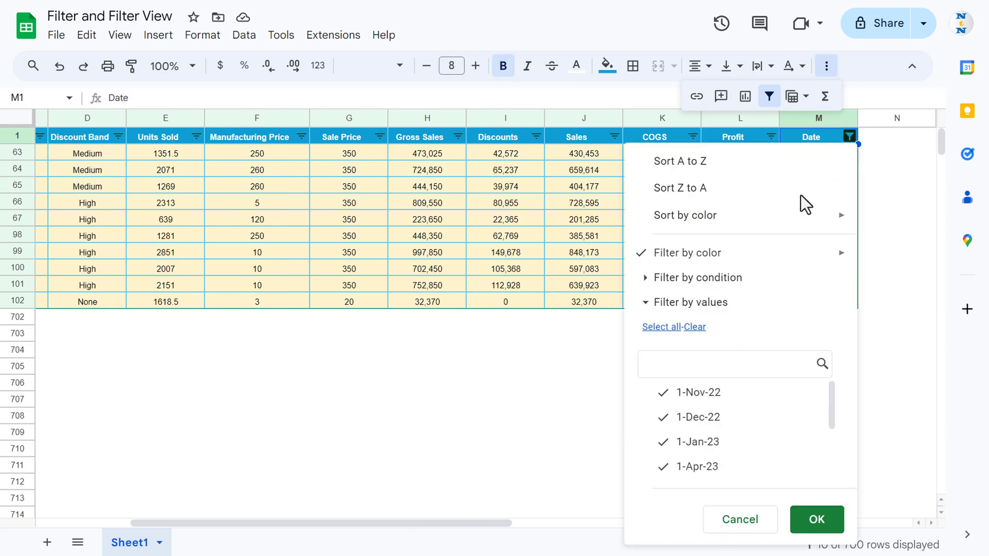
# Set the Date column's fill-colour filter to None, then return to column A
pyautogui.moveTo(820, 253)
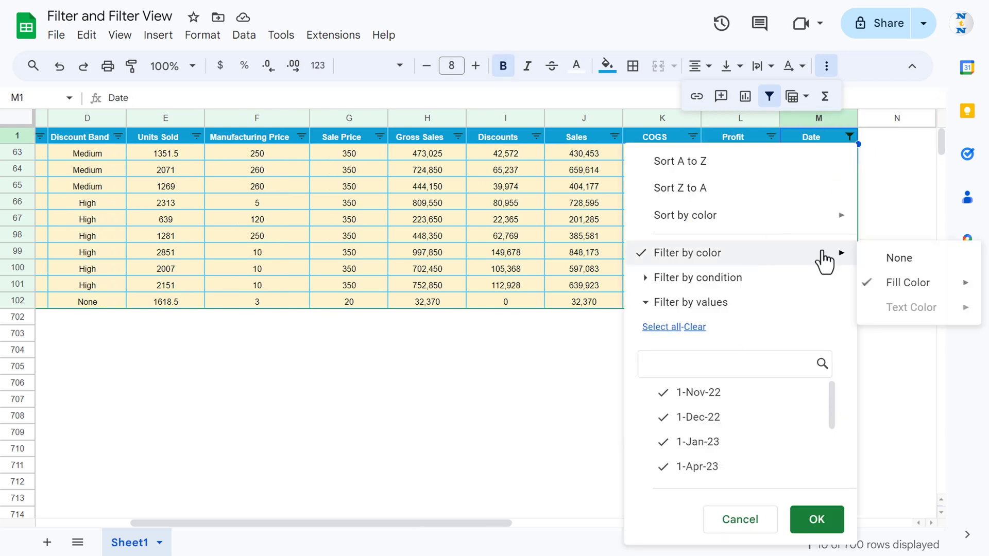
pyautogui.click(899, 259)
pyautogui.click(817, 200)
pyautogui.click(816, 138)
pyautogui.hotkey('ctrl', 'Left')
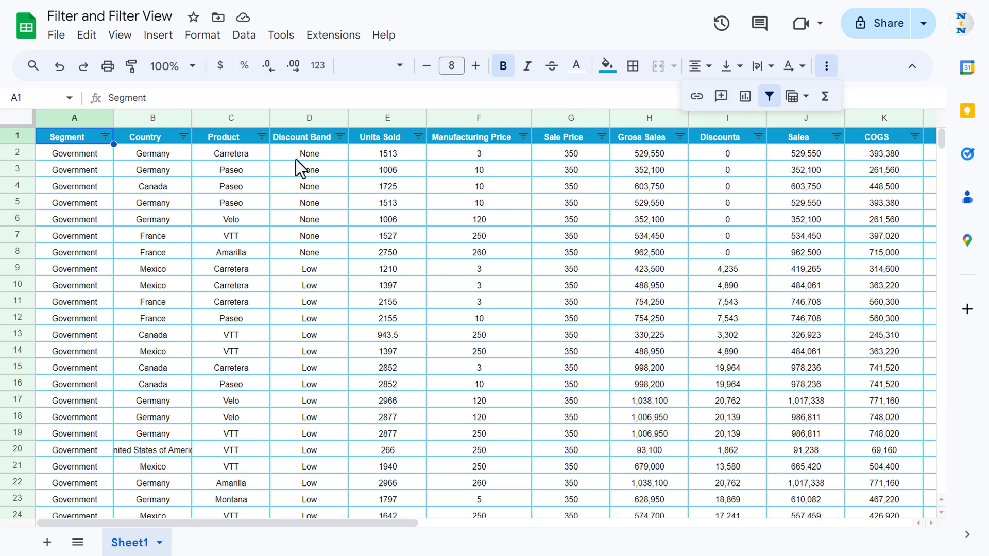
pyautogui.click(106, 136)
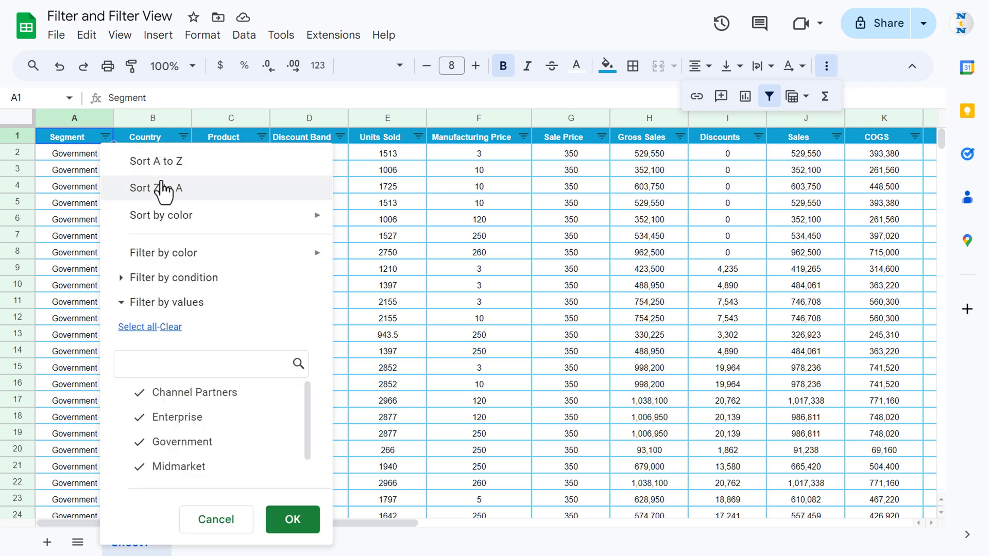
pyautogui.click(462, 200)
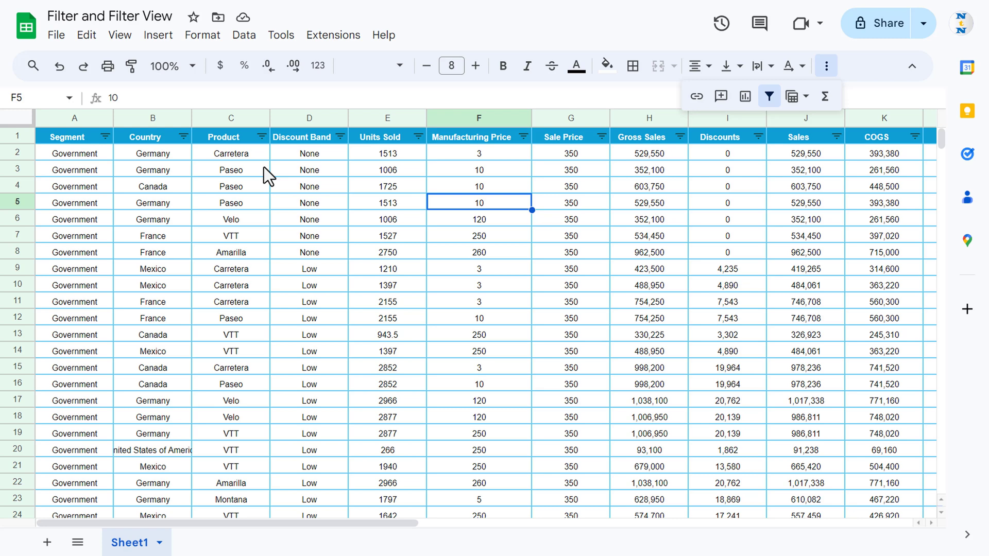
pyautogui.hotkey('ctrl', 'Up')
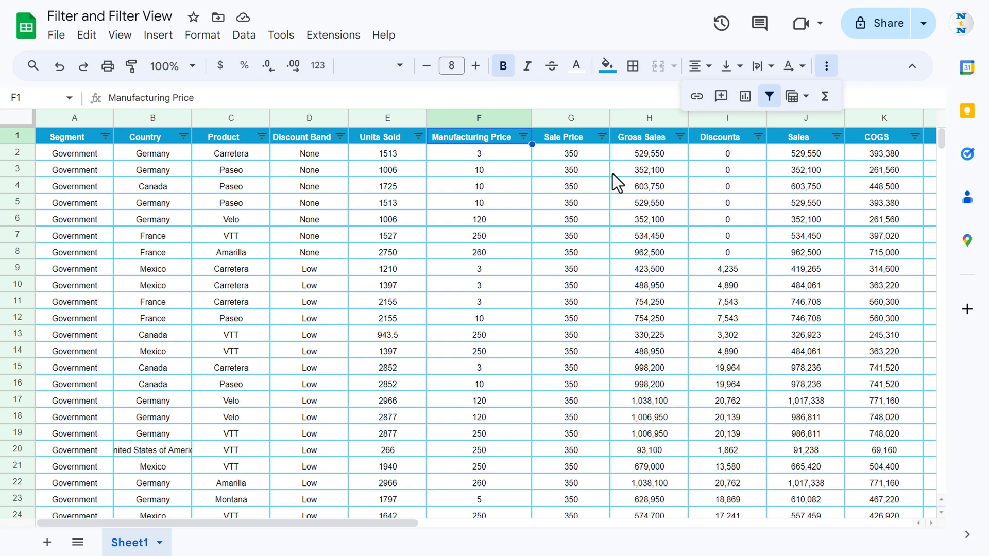
pyautogui.click(280, 137)
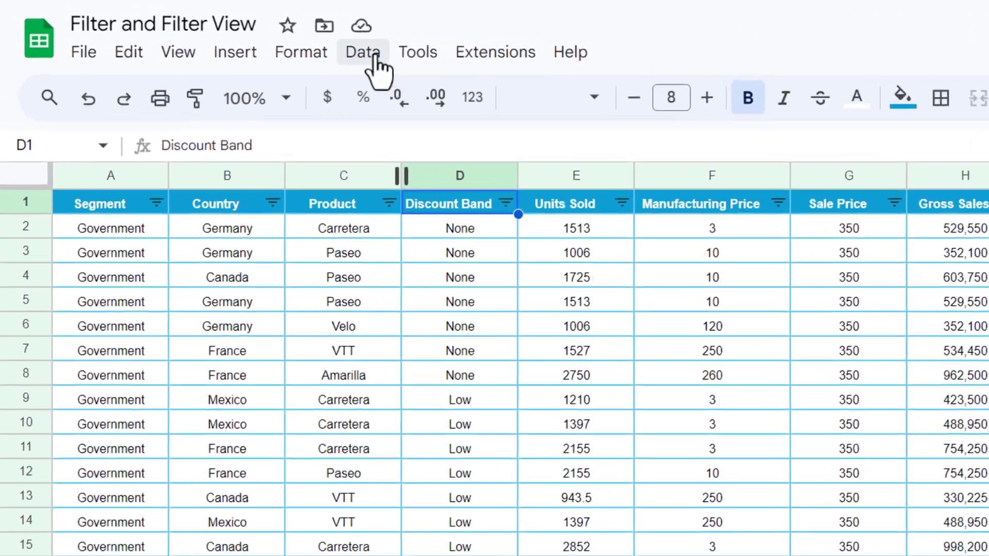
# Create a new filter view and rename it Canada Country
pyautogui.click(375, 58)
pyautogui.moveTo(472, 232)
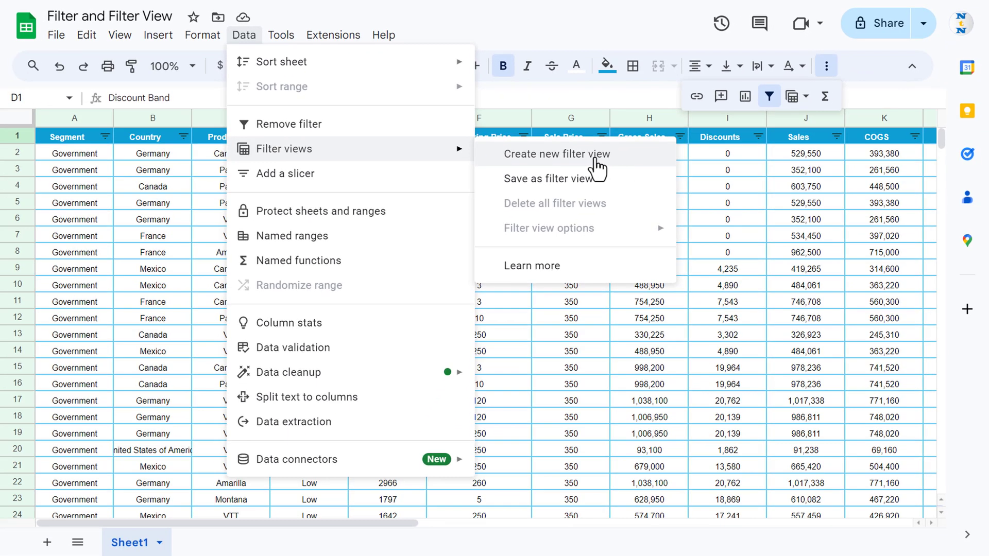
pyautogui.click(598, 165)
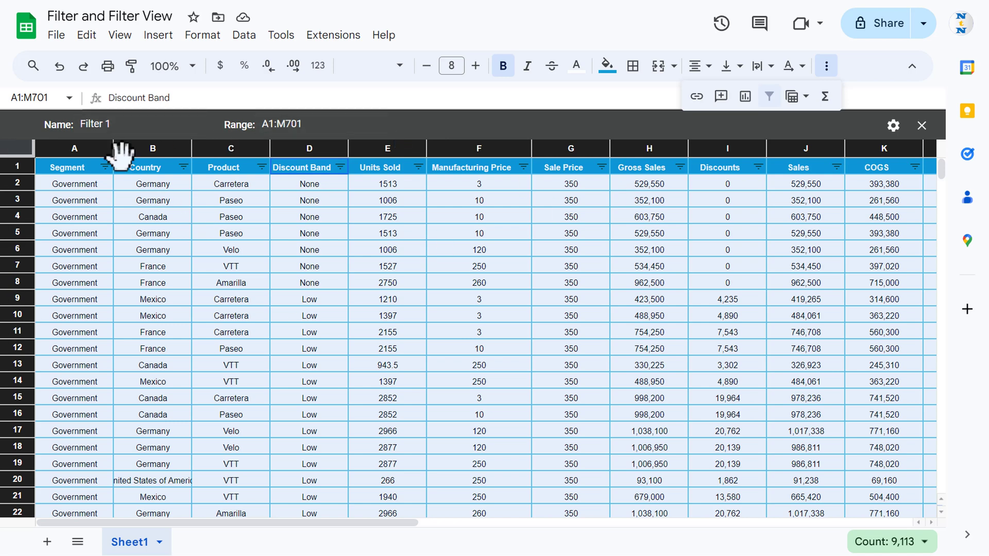
pyautogui.click(131, 124)
pyautogui.moveTo(138, 124); pyautogui.dragTo(76, 127)
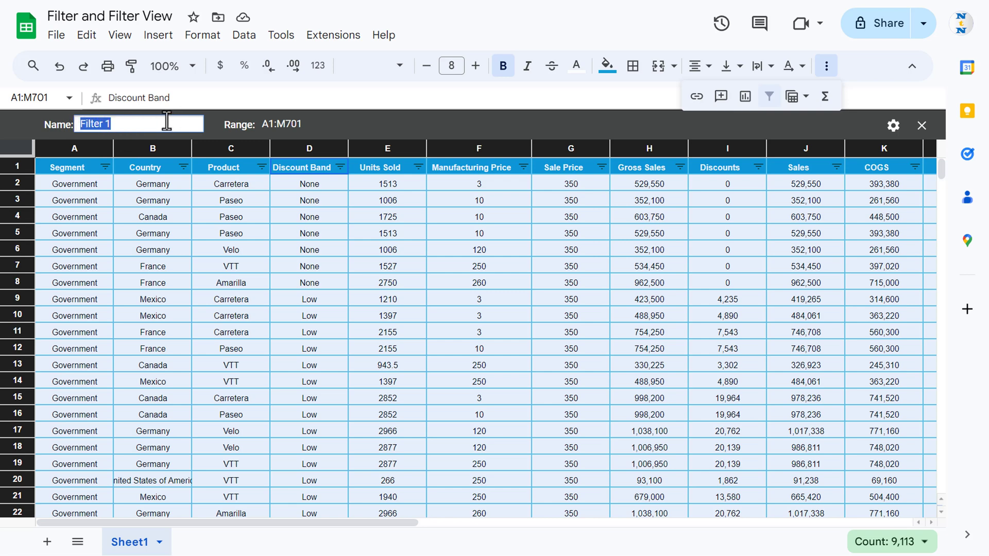
pyautogui.write('Canada Country')
pyautogui.press('Return')
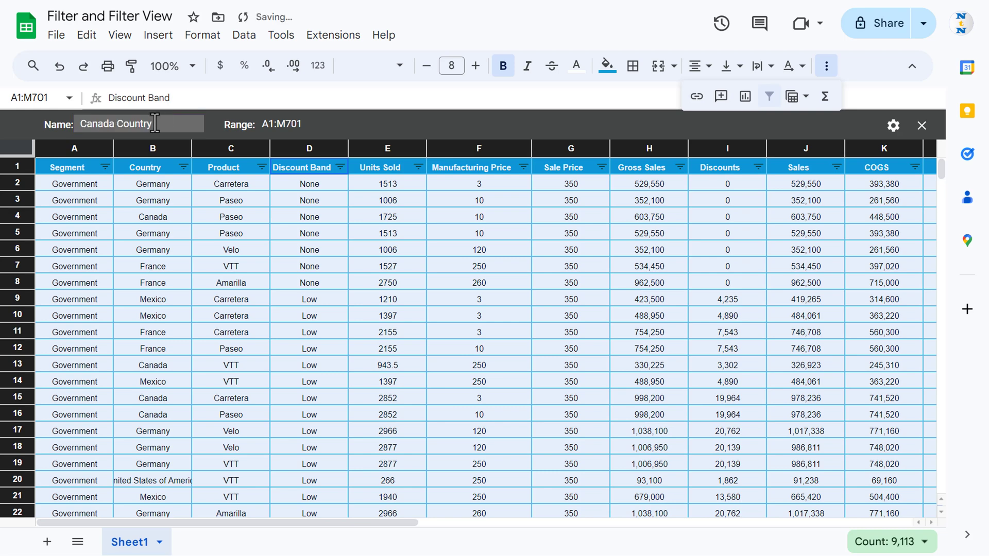
# Filter the Country column to show only Canada rows
pyautogui.click(183, 167)
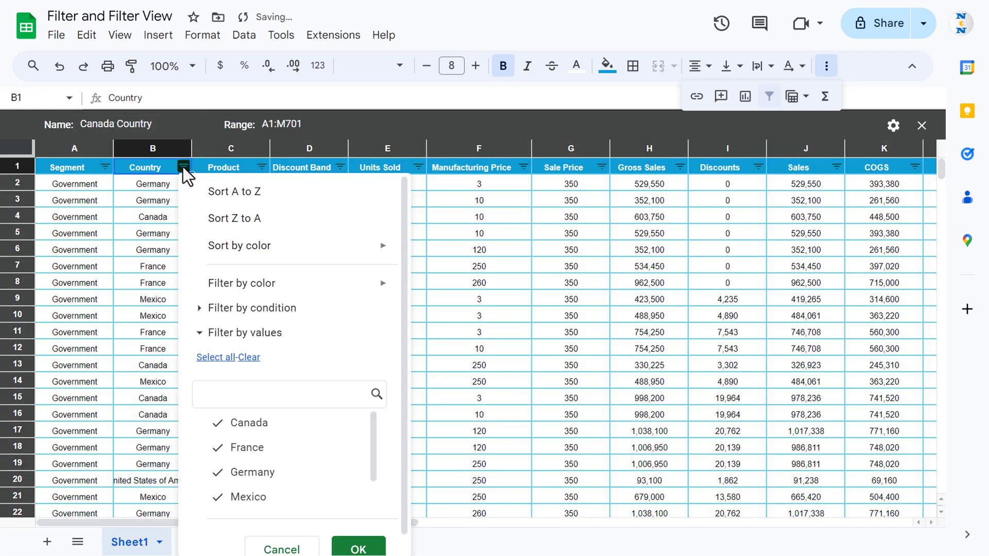
pyautogui.click(249, 357)
pyautogui.click(239, 429)
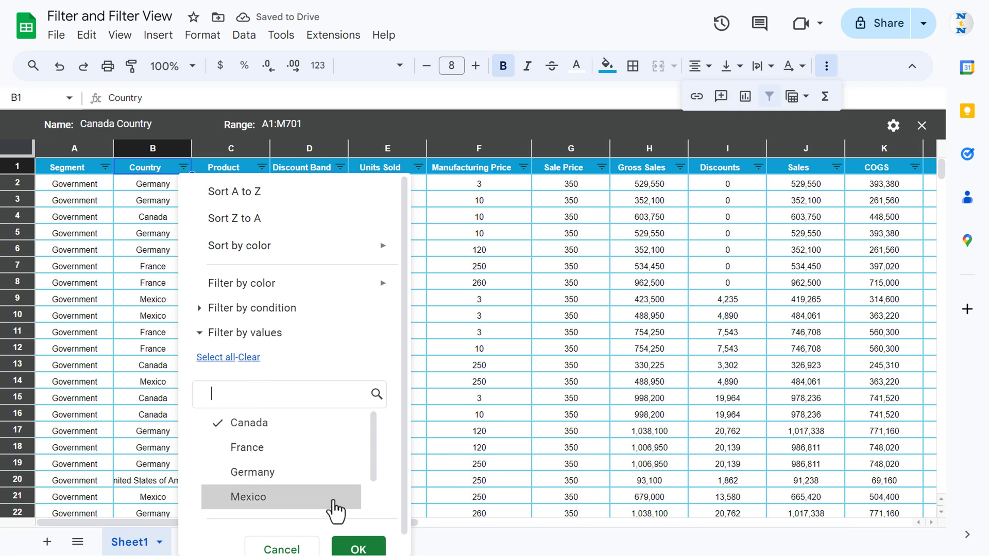
pyautogui.click(359, 549)
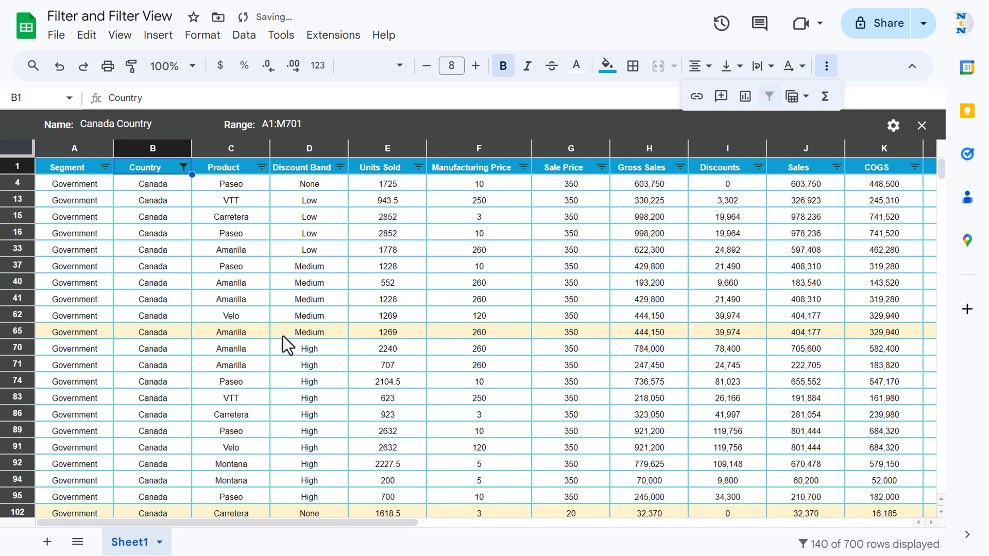
# Sort Units Sold from largest to smallest, then close the filter view
pyautogui.click(231, 234)
pyautogui.click(403, 170)
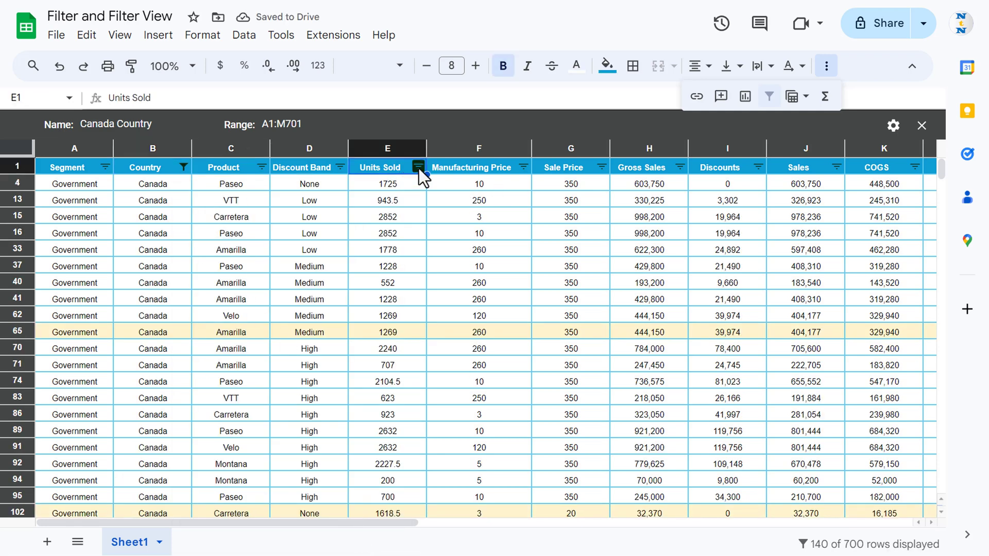
pyautogui.click(419, 168)
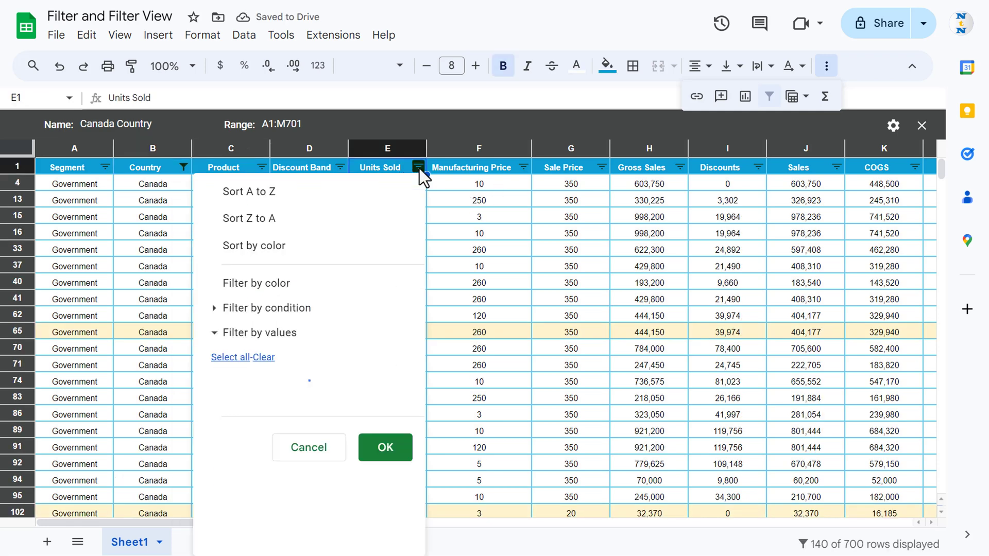
pyautogui.click(274, 222)
pyautogui.click(387, 186)
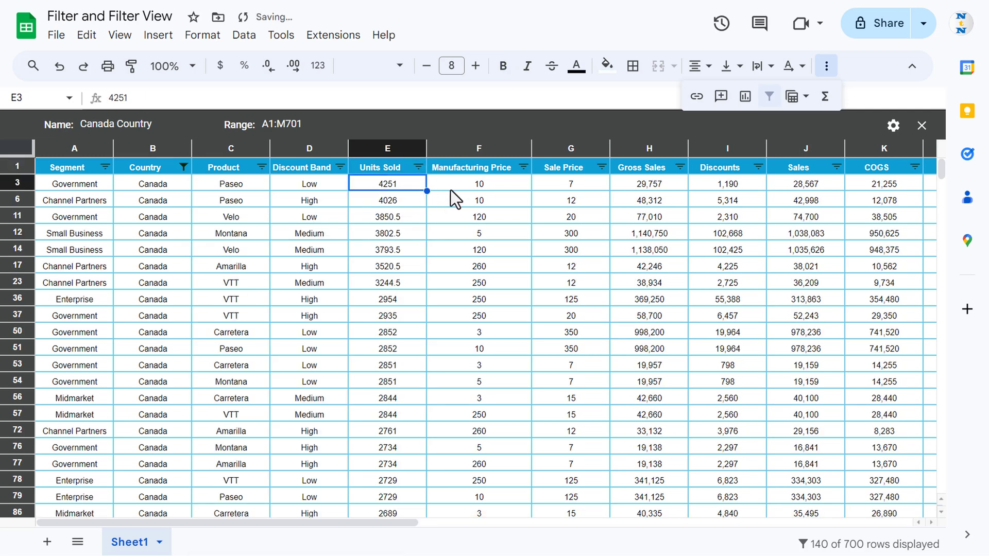
pyautogui.press('Left')
pyautogui.press('Left')
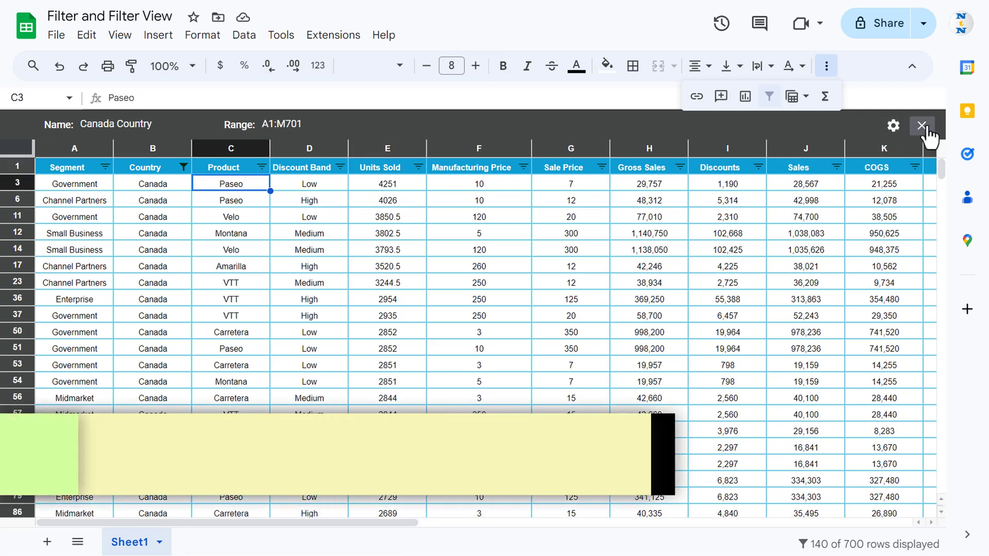
pyautogui.click(921, 126)
pyautogui.click(353, 192)
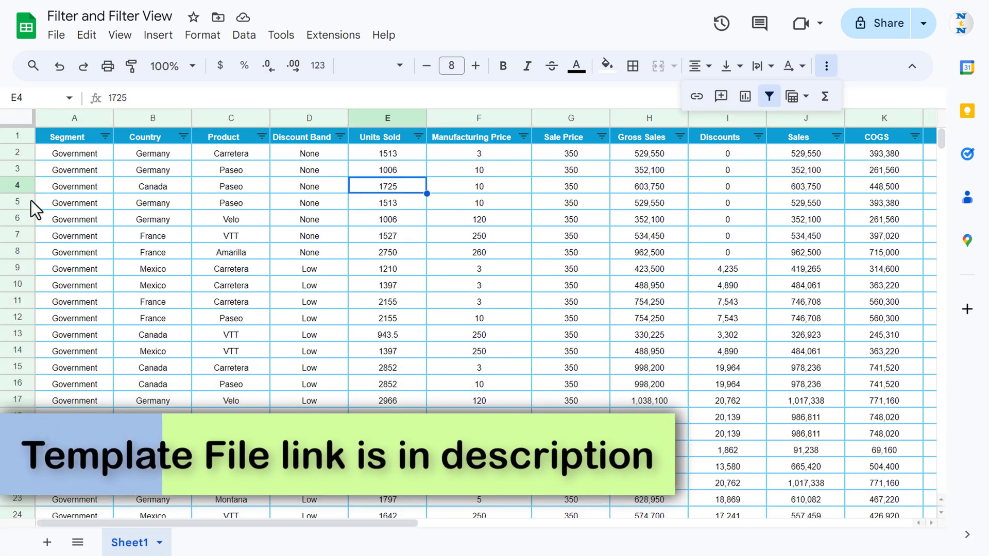
pyautogui.click(257, 167)
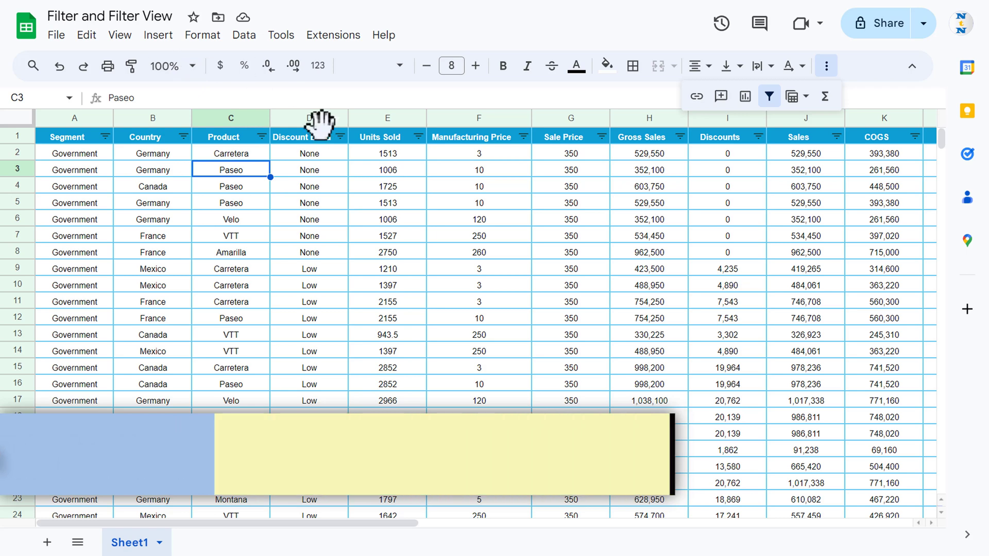
pyautogui.click(244, 35)
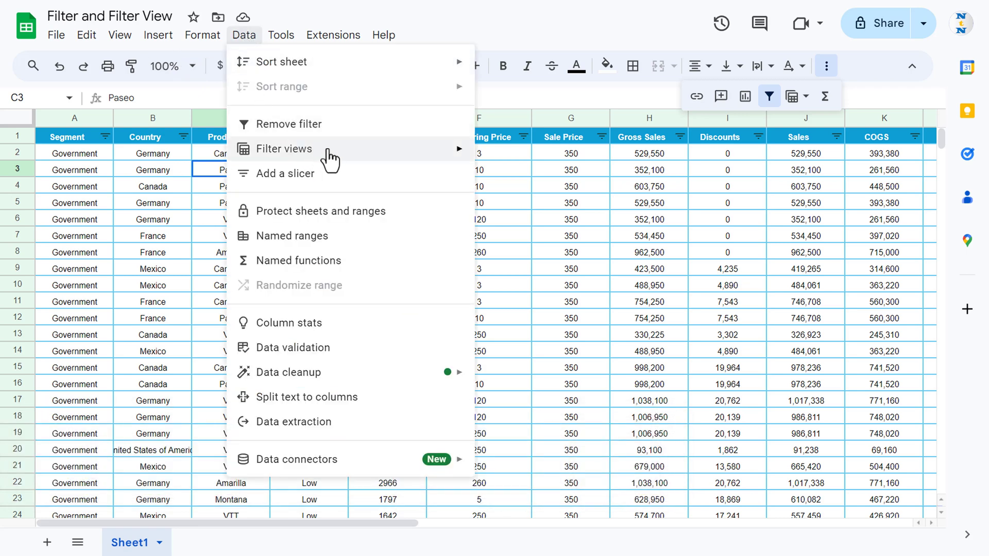
pyautogui.moveTo(354, 153)
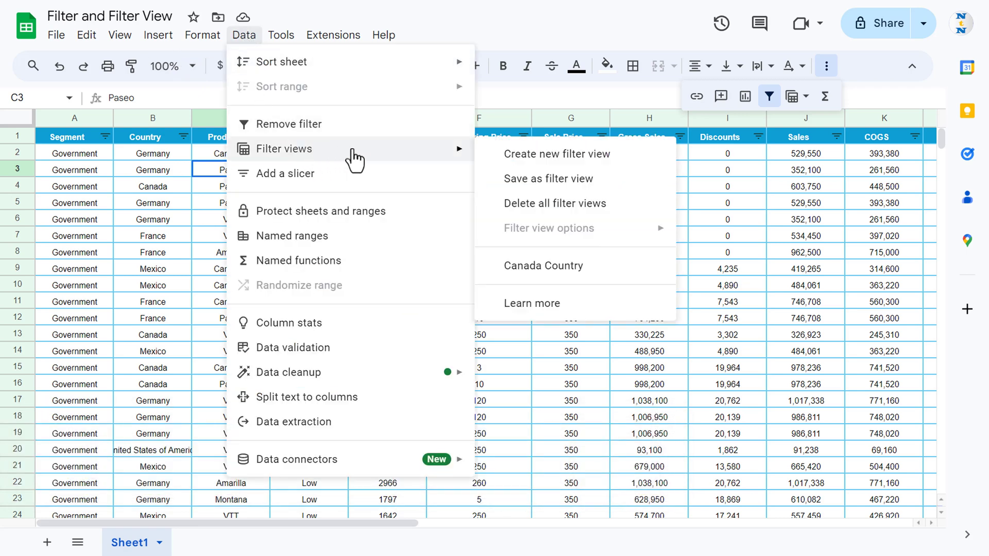
pyautogui.click(554, 266)
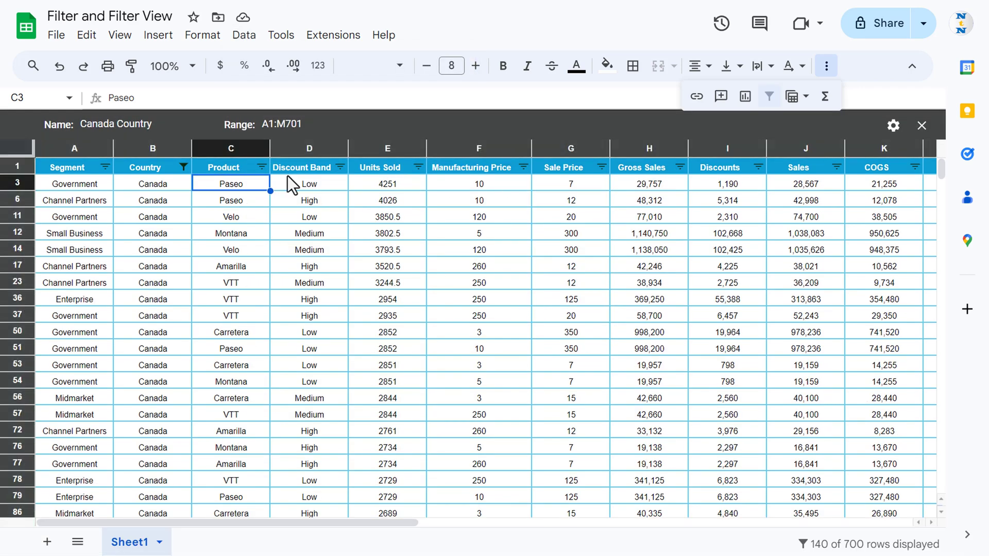
pyautogui.moveTo(399, 184); pyautogui.dragTo(394, 292)
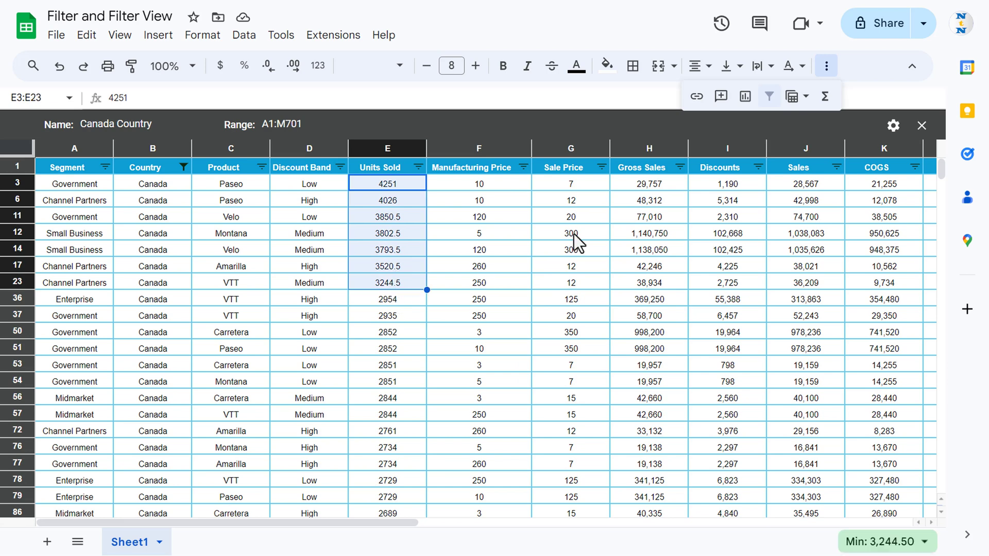
pyautogui.click(921, 125)
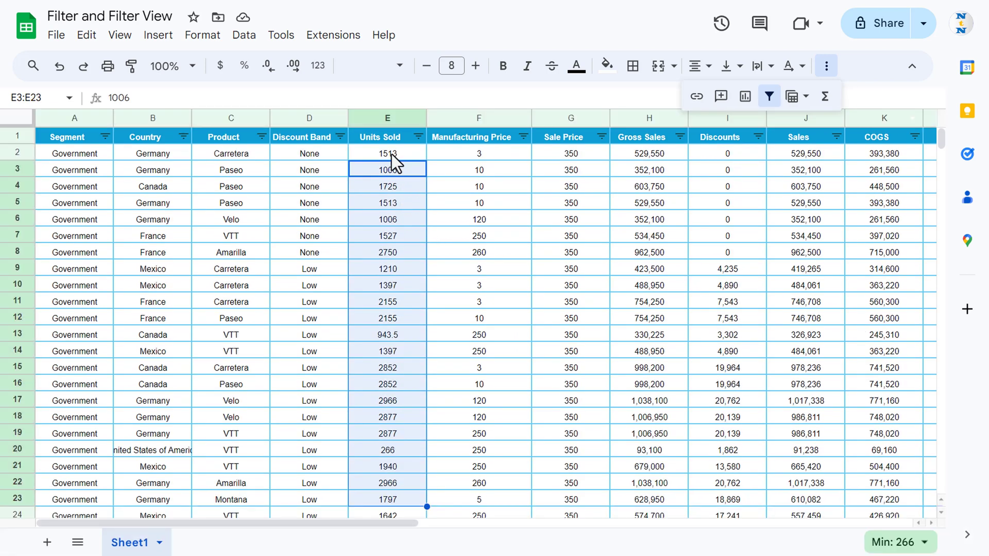
pyautogui.click(391, 183)
pyautogui.click(393, 215)
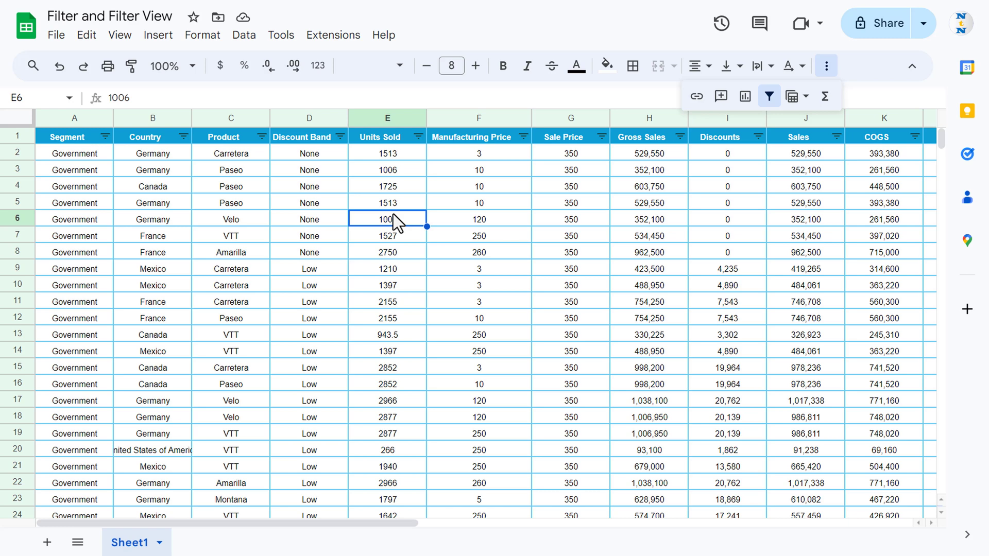
pyautogui.press('Up')
pyautogui.press('Up')
pyautogui.press('Up')
pyautogui.press('Up')
pyautogui.press('Up')
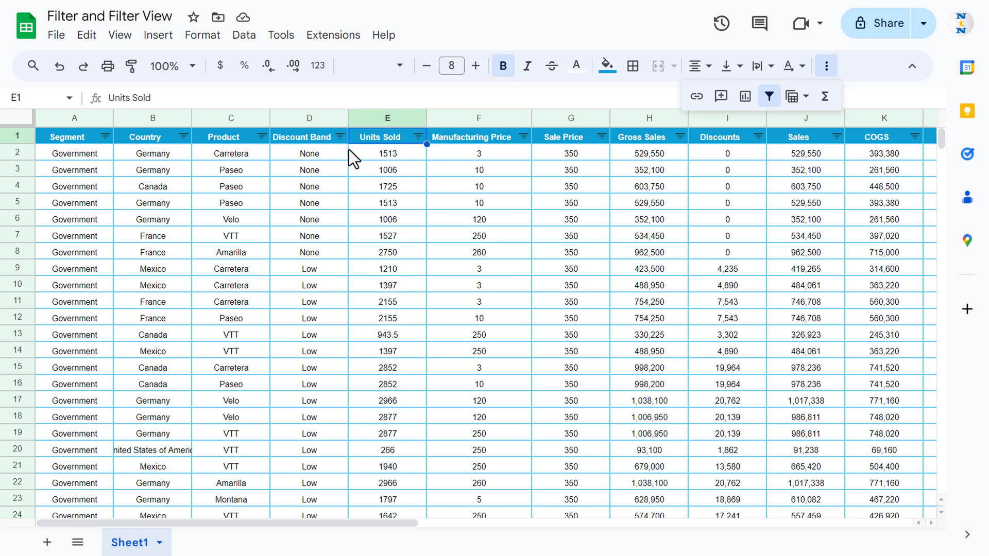
# Filter the Discount Band column to show only High
pyautogui.click(340, 136)
pyautogui.click(185, 327)
pyautogui.click(175, 392)
pyautogui.click(307, 520)
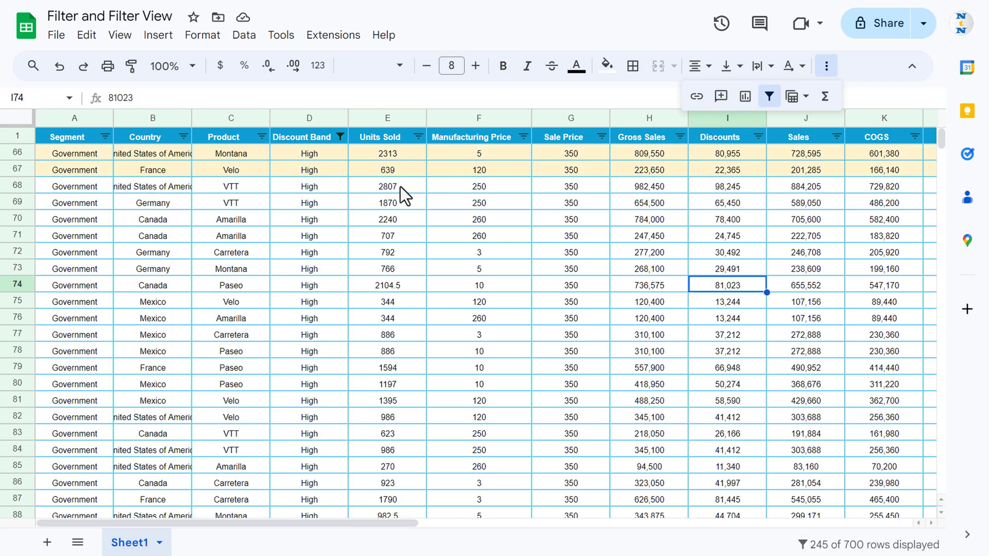
# Filter Sale Price by condition to values greater than 300
pyautogui.click(602, 136)
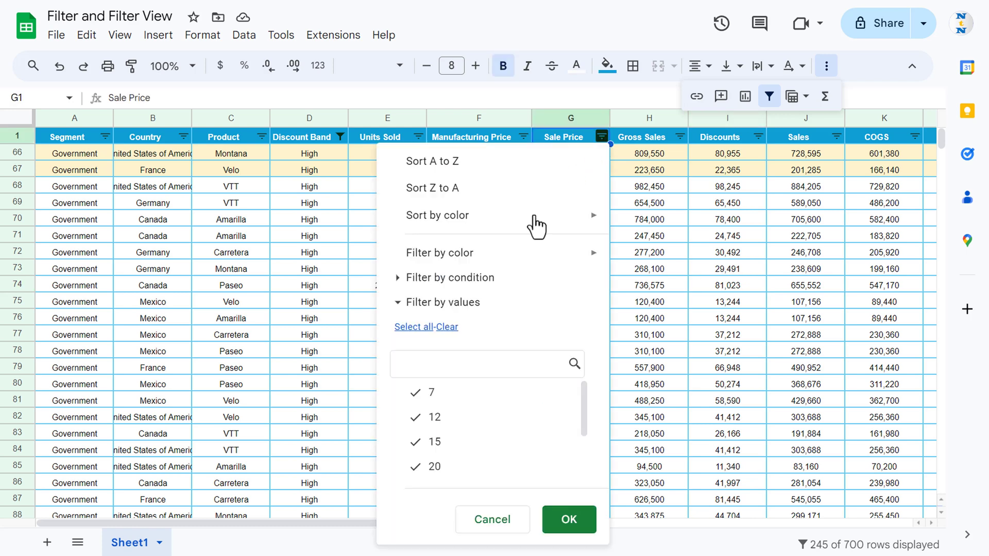
pyautogui.click(397, 281)
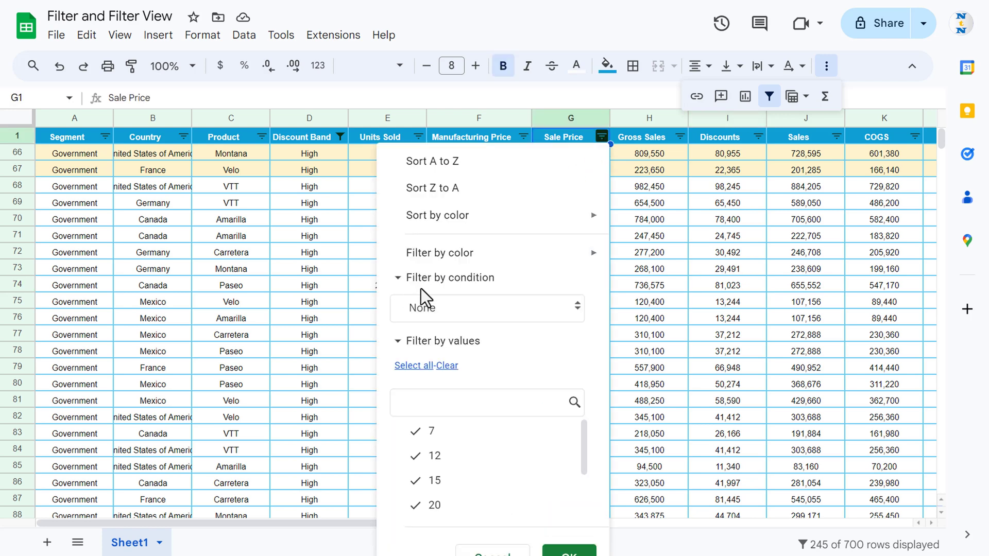
pyautogui.click(452, 306)
pyautogui.moveTo(542, 365); pyautogui.dragTo(533, 466)
pyautogui.click(473, 415)
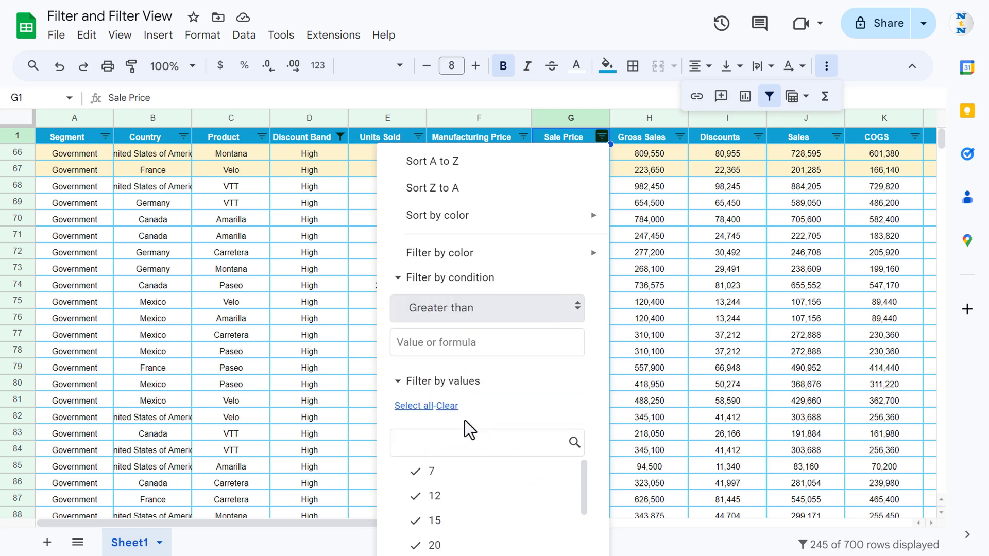
pyautogui.click(468, 349)
pyautogui.write('300')
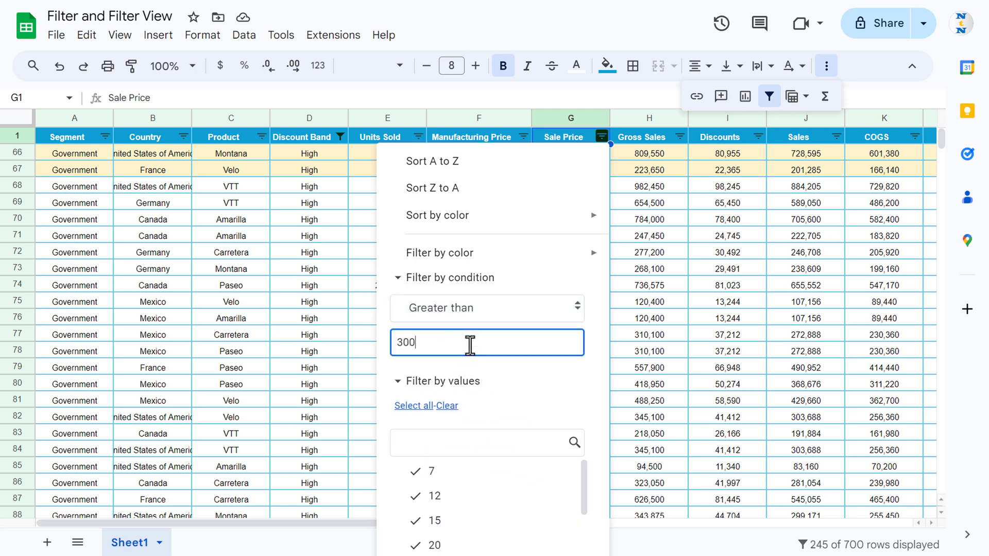
pyautogui.click(400, 383)
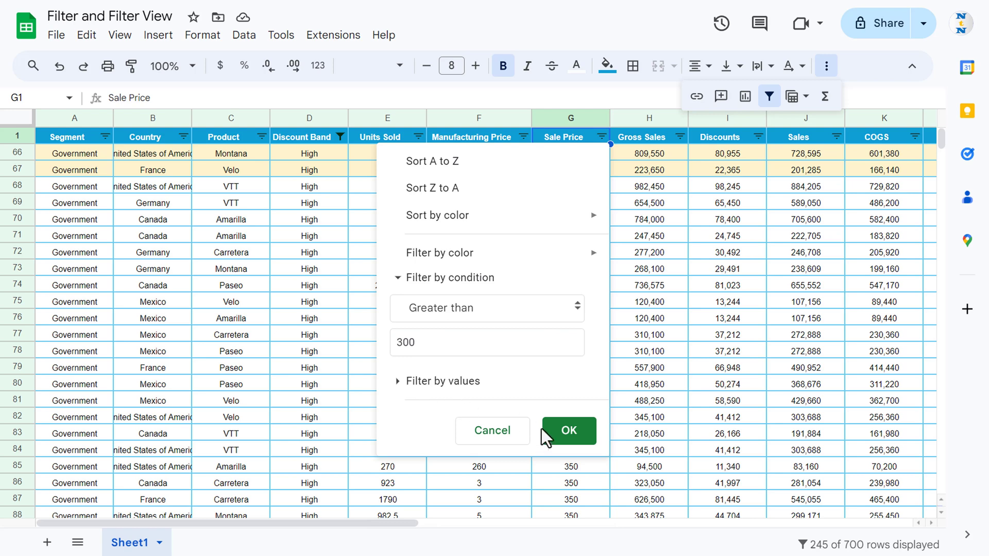
pyautogui.click(569, 433)
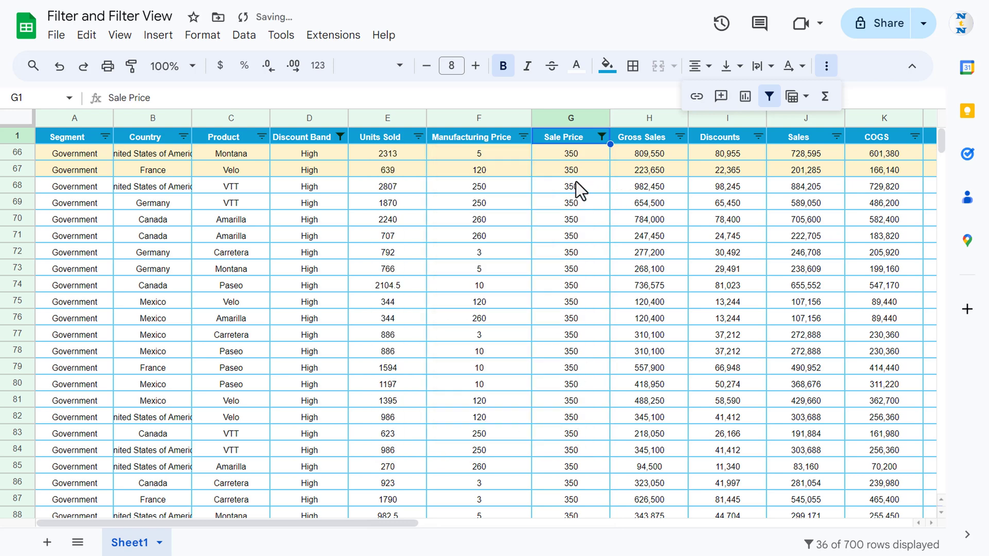
# Sort the Sales column from largest to smallest
pyautogui.click(308, 140)
pyautogui.click(558, 136)
pyautogui.click(801, 141)
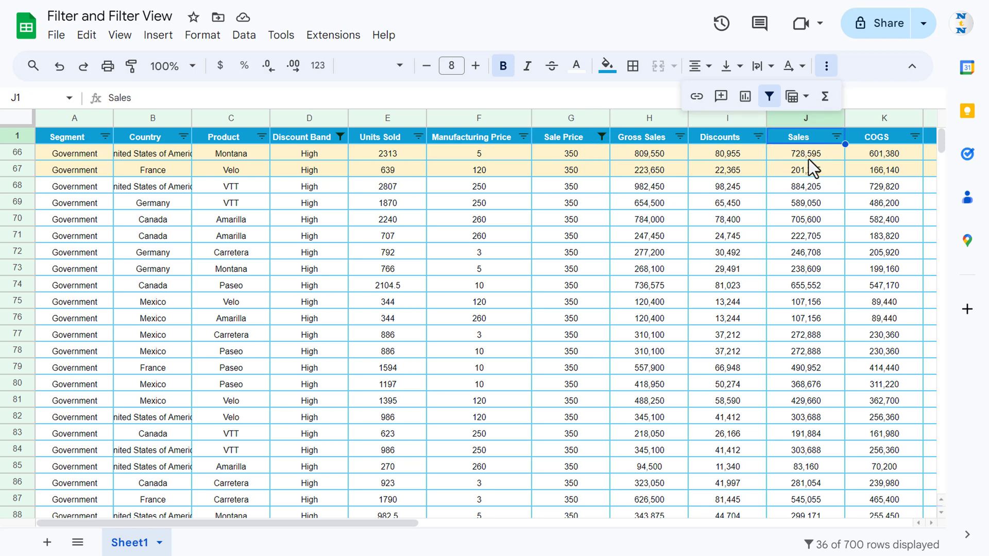
pyautogui.click(835, 136)
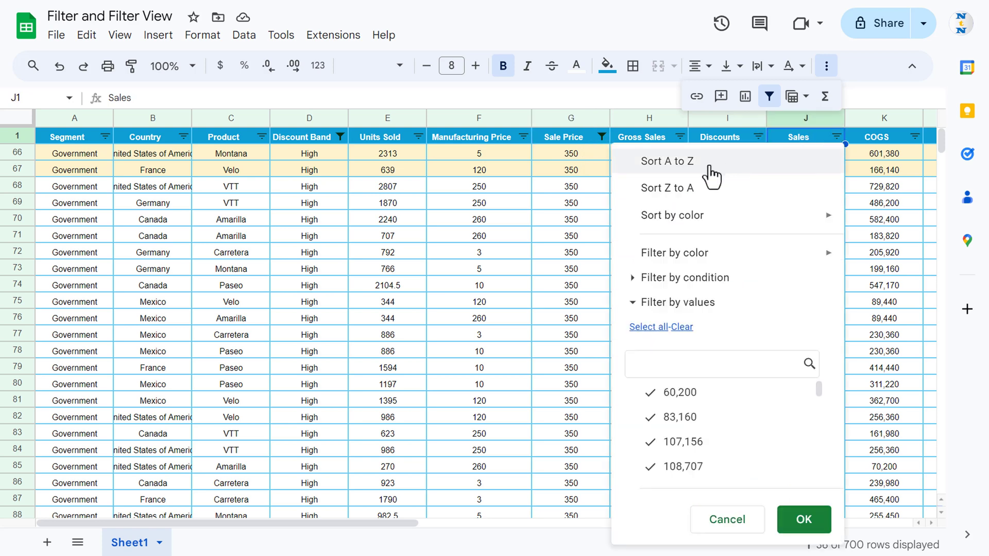
pyautogui.click(686, 189)
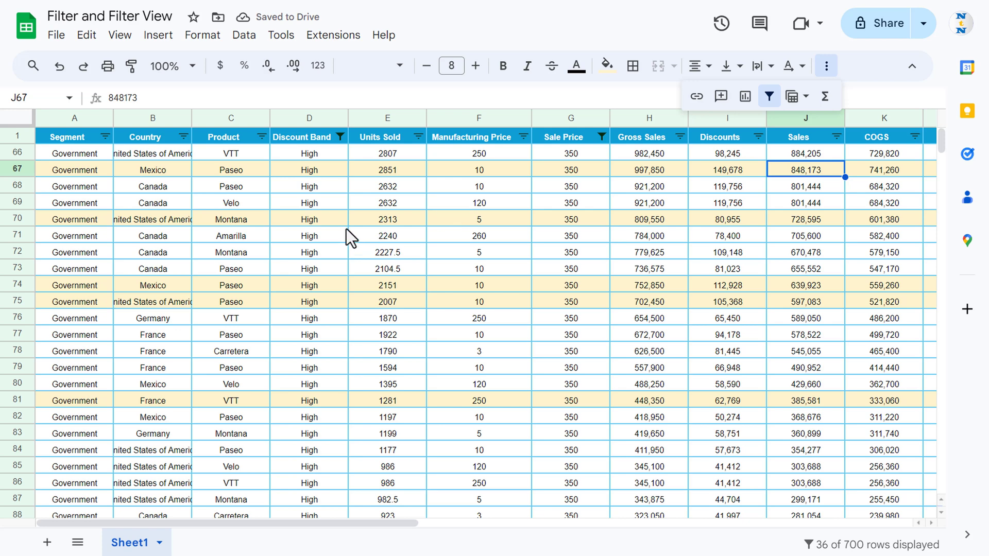
pyautogui.press('Left')
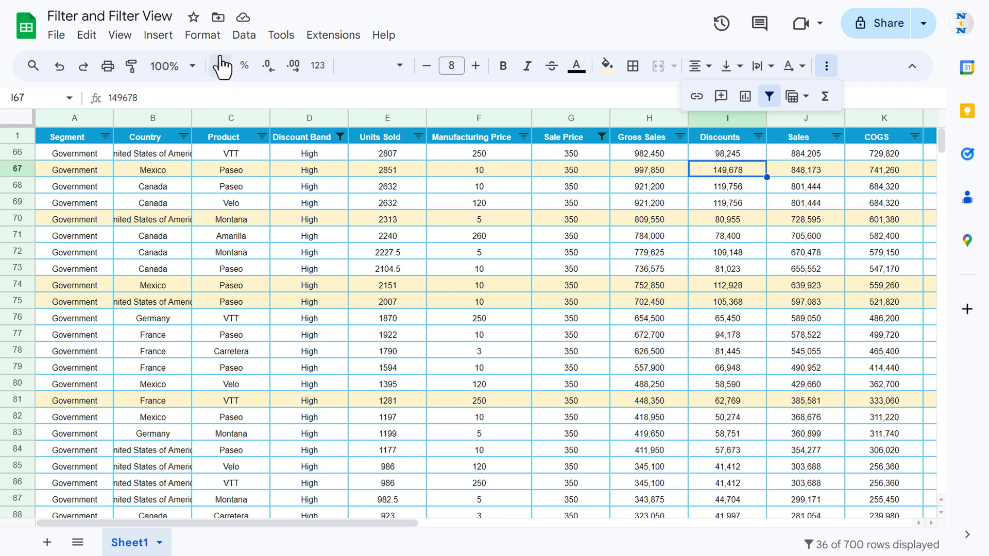
pyautogui.click(242, 43)
# Save the current filters as filter view 'High Discount with Sale Price more than 300', then close it
pyautogui.moveTo(291, 147)
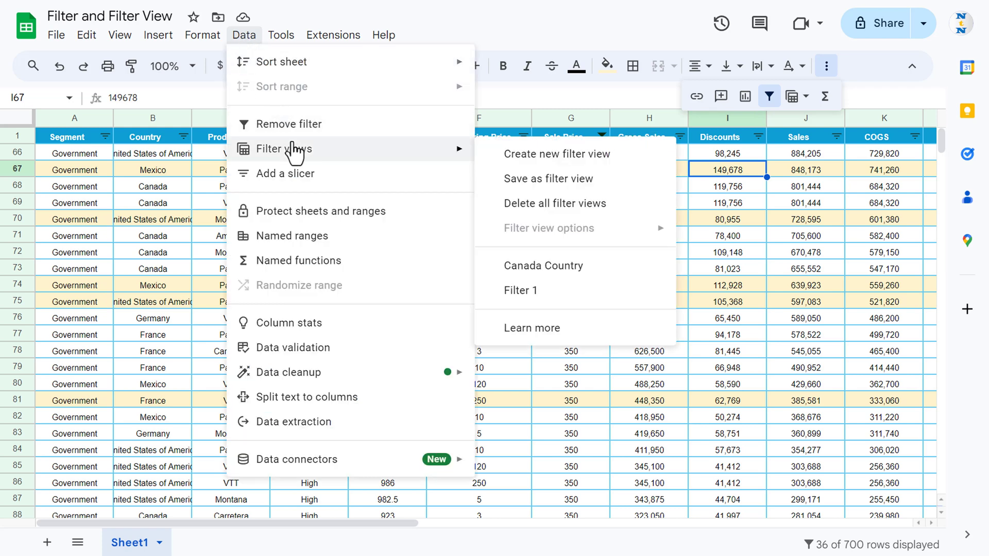
pyautogui.click(589, 182)
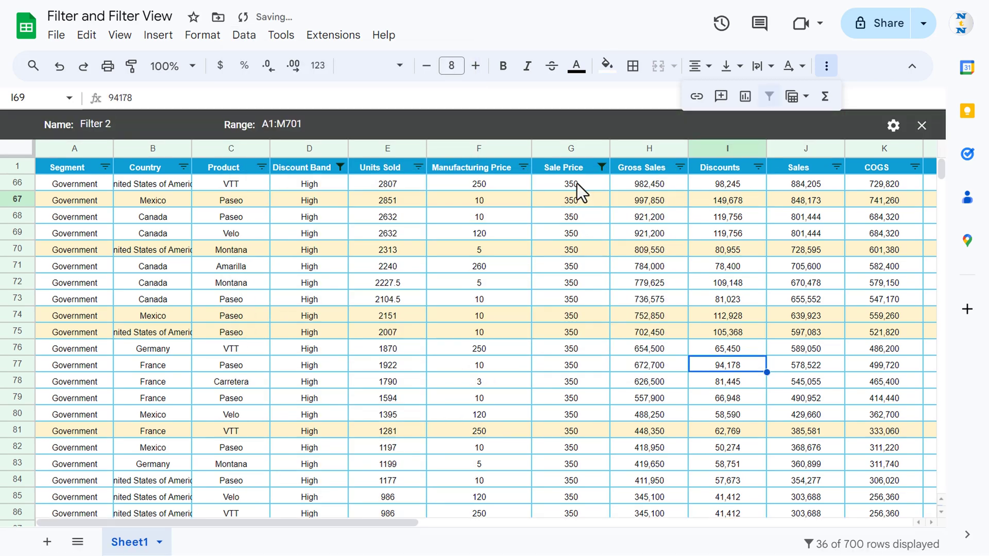
pyautogui.click(133, 126)
pyautogui.write('High Discount with Sale Price more than 300')
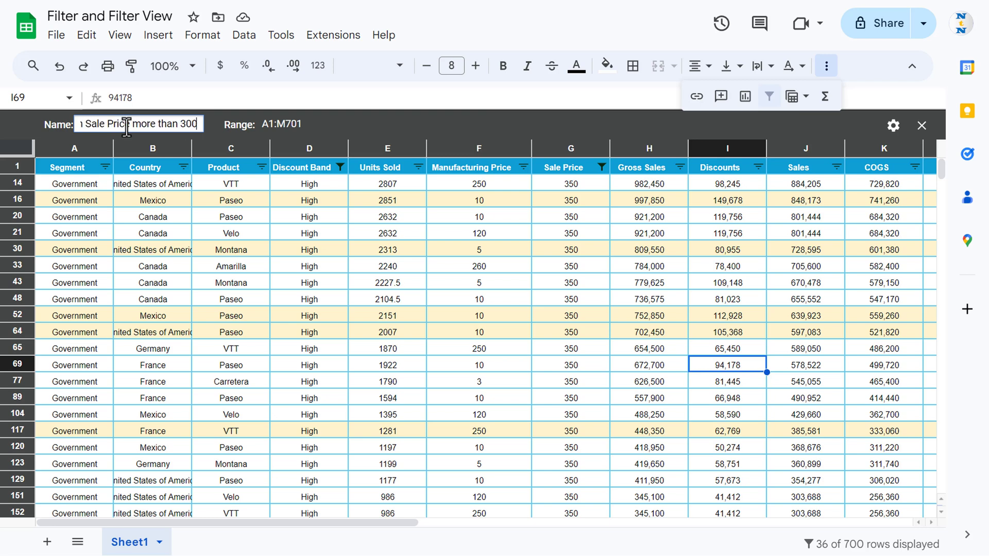
pyautogui.press('Return')
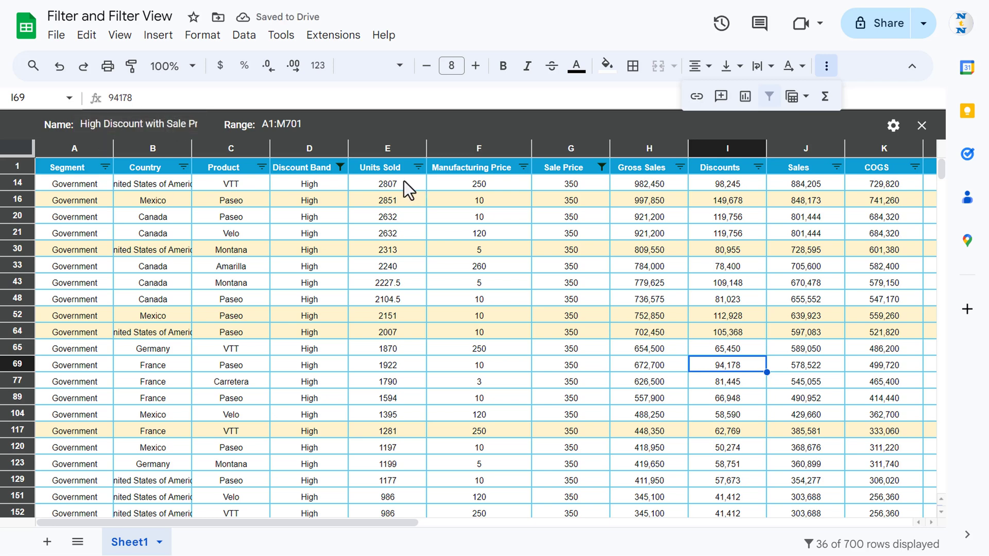
pyautogui.click(922, 126)
pyautogui.click(345, 166)
# Reselect all Discount Band values and remove the filter from the sheet
pyautogui.click(340, 137)
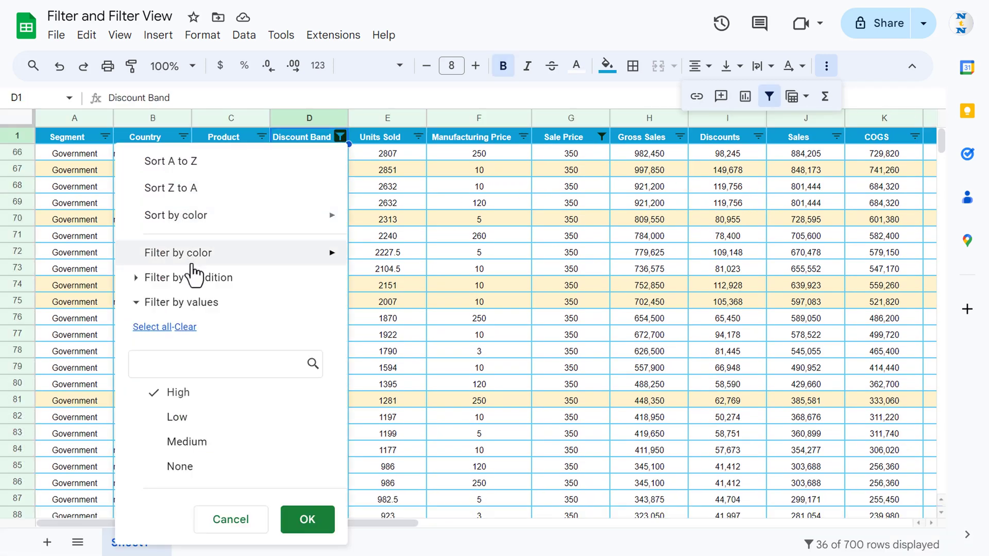
pyautogui.click(186, 328)
pyautogui.click(162, 328)
pyautogui.click(305, 518)
pyautogui.click(601, 137)
pyautogui.click(317, 138)
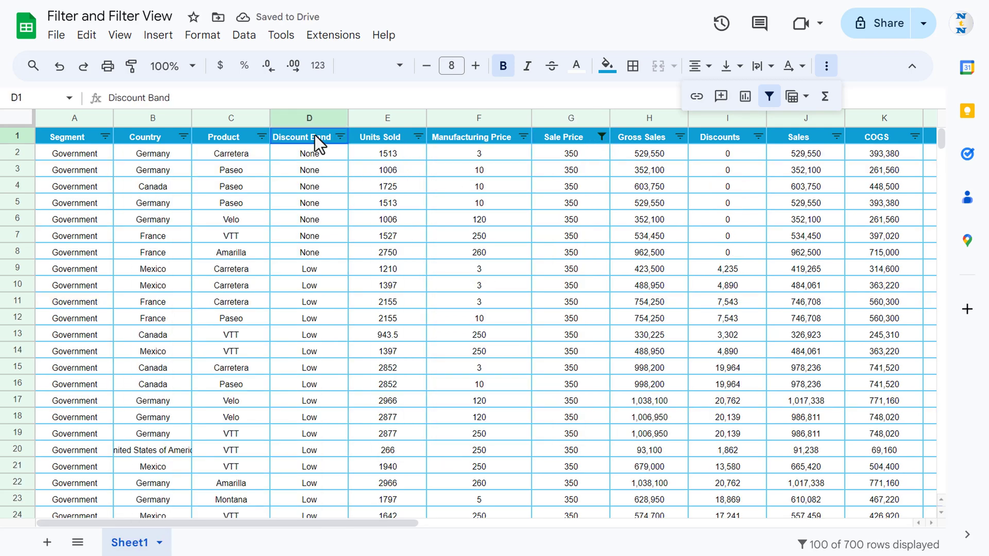
pyautogui.click(770, 97)
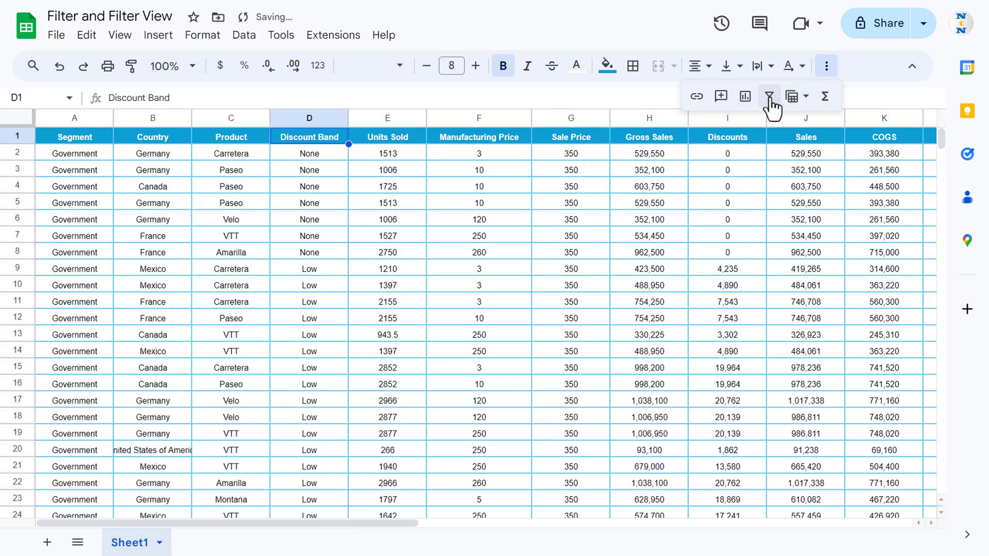
pyautogui.click(657, 140)
pyautogui.click(207, 170)
pyautogui.click(145, 137)
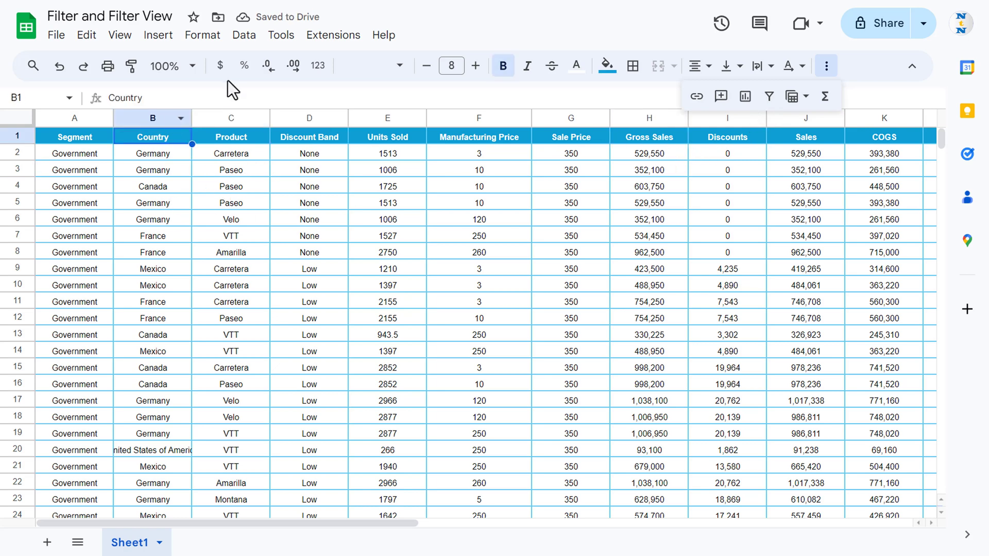
# Reopen the saved 'High Discount with Sale Price more than 300' filter view
pyautogui.click(246, 37)
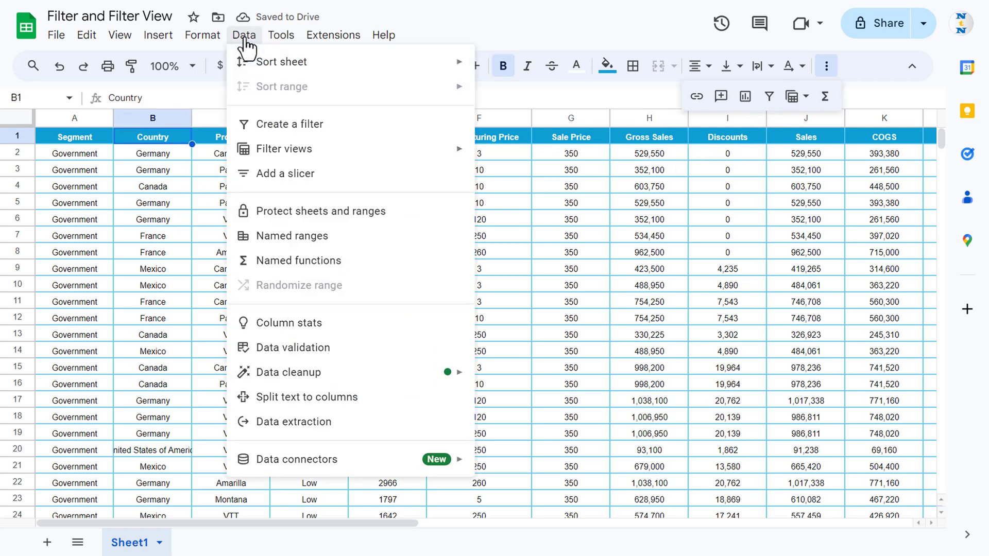
pyautogui.moveTo(315, 153)
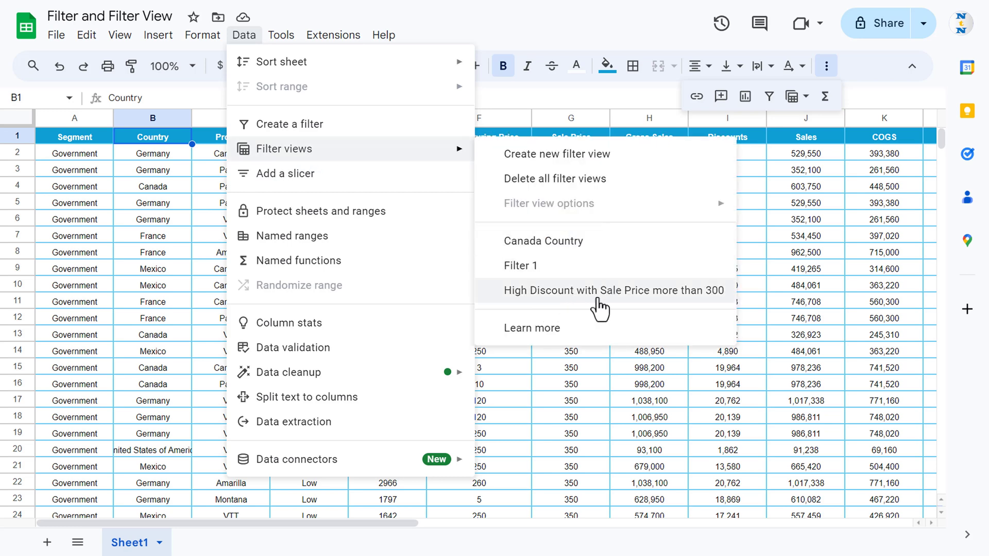
pyautogui.click(667, 301)
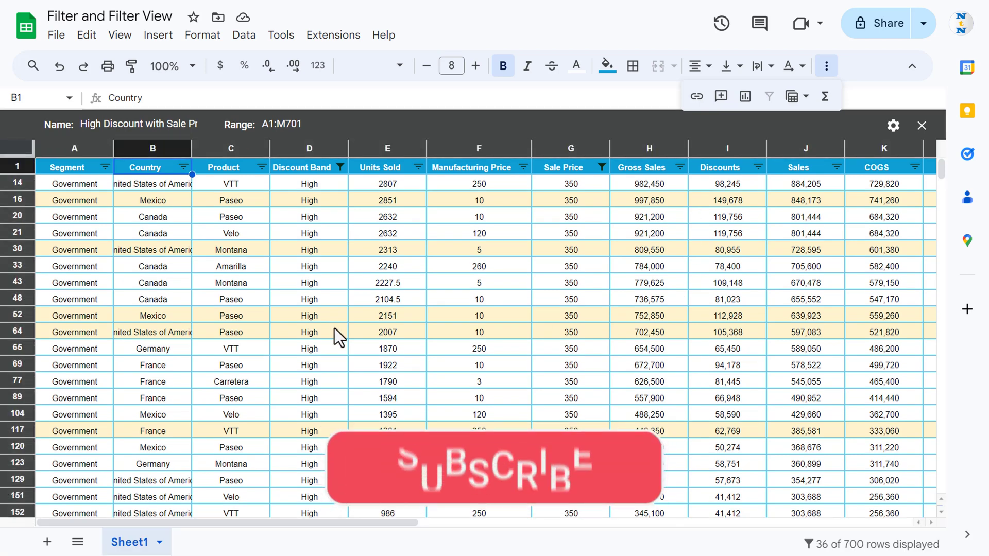